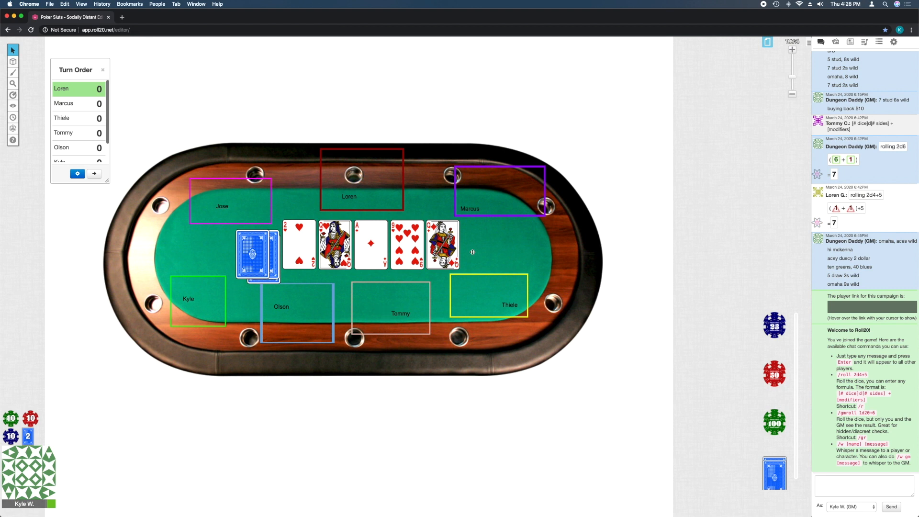
Spread the five face-up community cards further apart across the middle of the poker table
left_click_drag(448, 244, 479, 244)
left_click_drag(414, 242, 434, 242)
left_click_drag(375, 244, 392, 240)
mouse_move(335, 242)
left_mouse_down()
mouse_move(350, 238)
mouse_move(324, 240)
left_mouse_up()
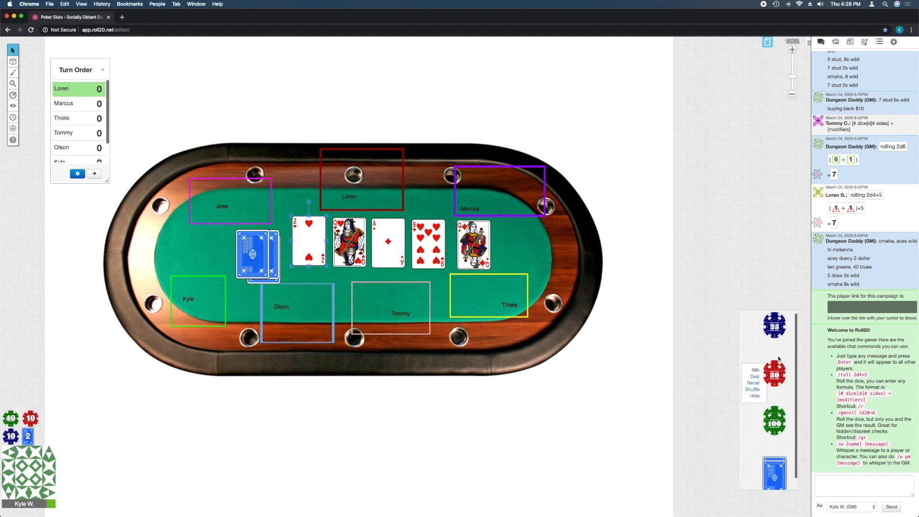
left_click(320, 325)
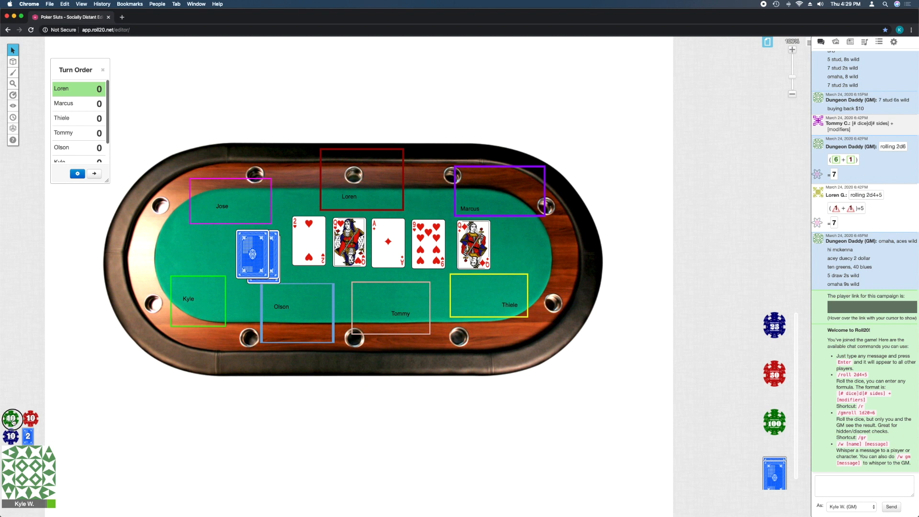
mouse_move(13, 422)
scroll(40, 324, "down", 5)
scroll(40, 324, "down", 5)
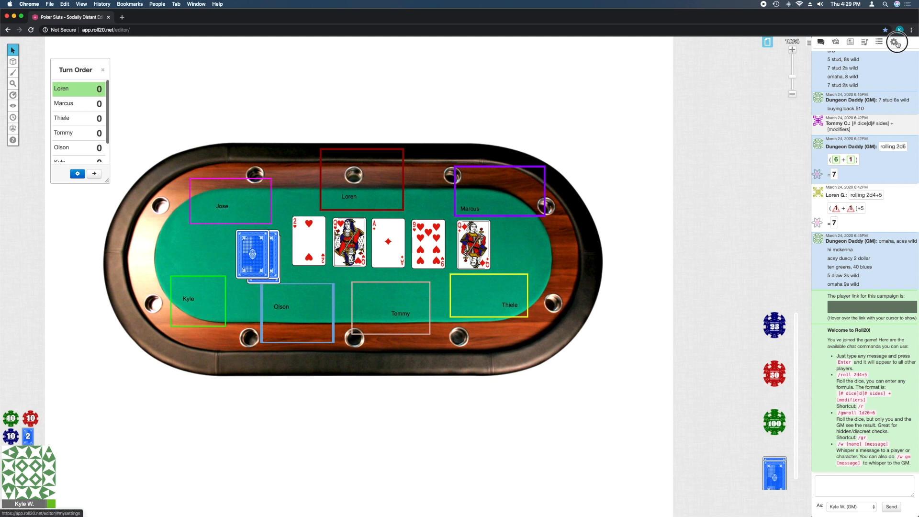
Exit the current poker game and open the list of your own games
left_click(894, 42)
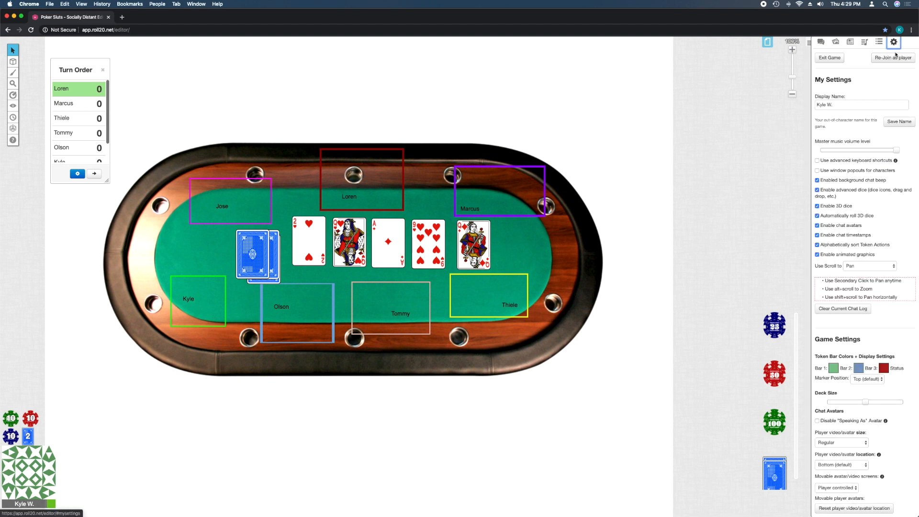
left_click(830, 58)
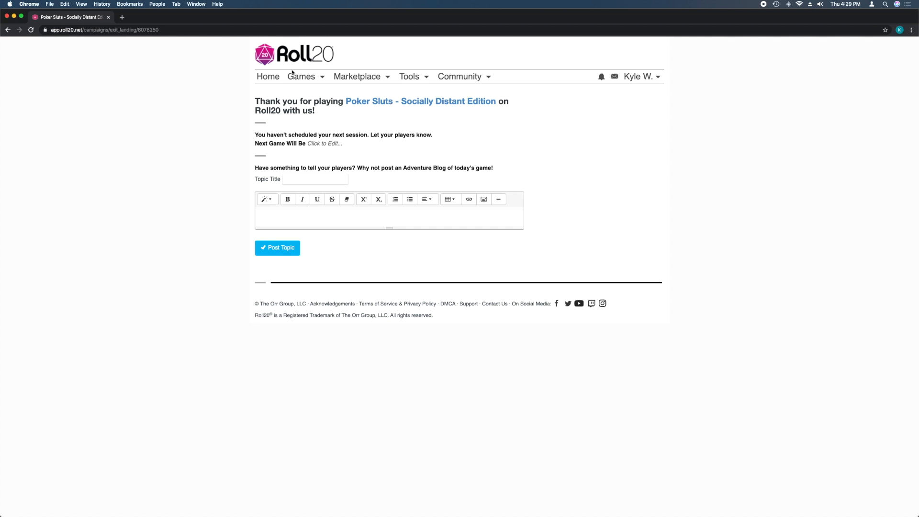
left_click(307, 82)
mouse_move(307, 81)
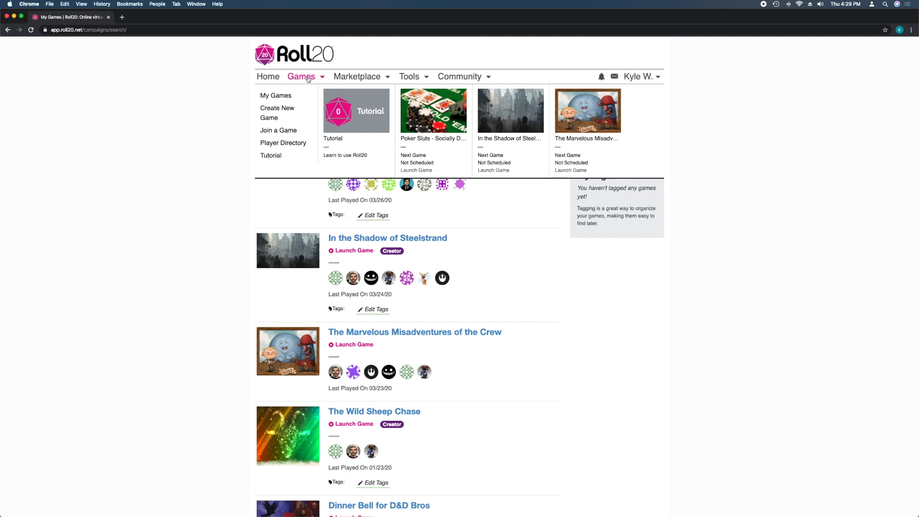
scroll(618, 126, "down", 1)
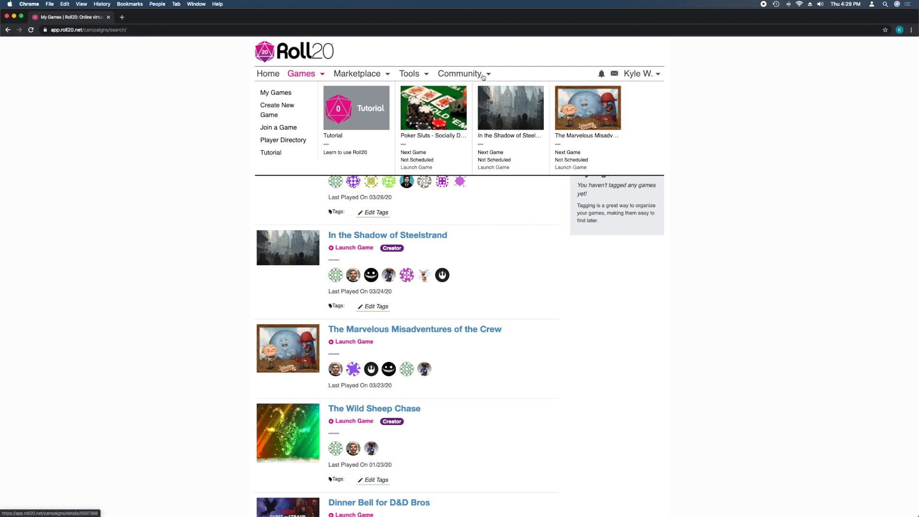
mouse_move(479, 75)
scroll(383, 76, "up", 1)
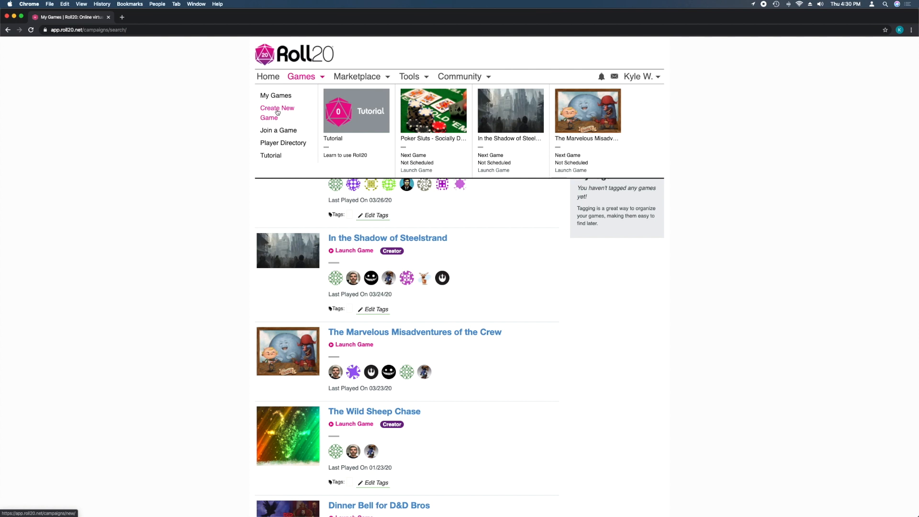
Create a new game named Poker Practice without a character sheet or module
left_click(277, 112)
left_click(282, 166)
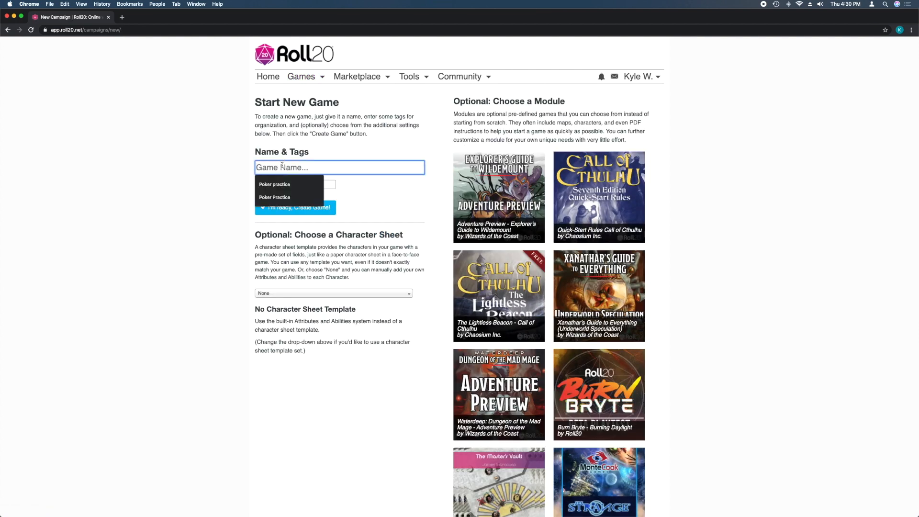
left_click(274, 197)
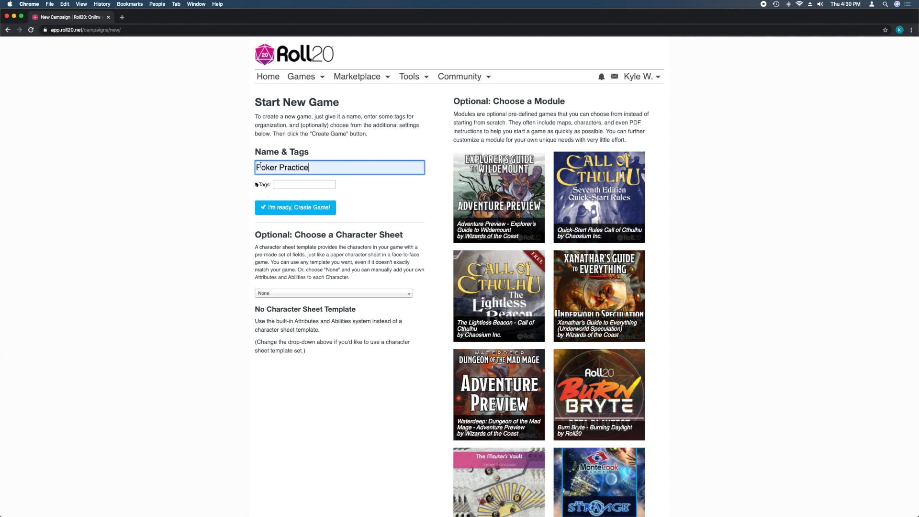
left_click(302, 210)
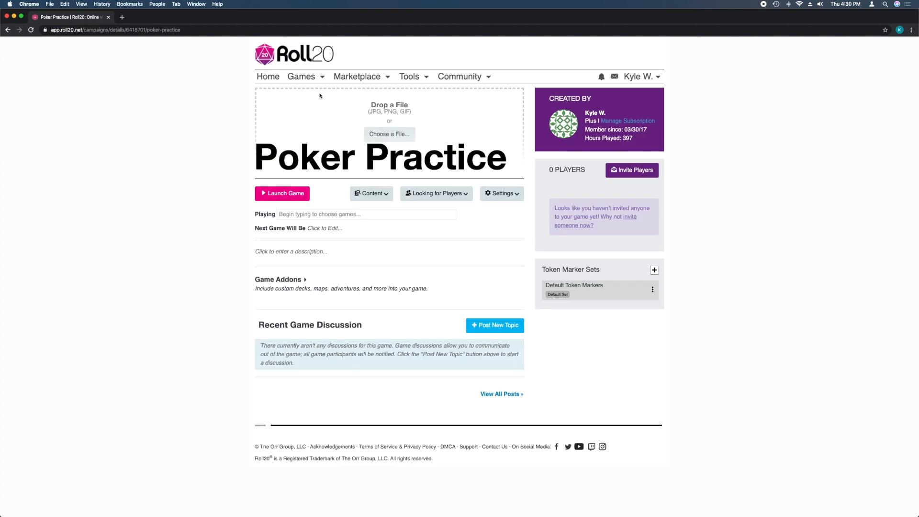
Upload poker splash.jpg from the Downloads folder as the game's banner image
left_click(382, 134)
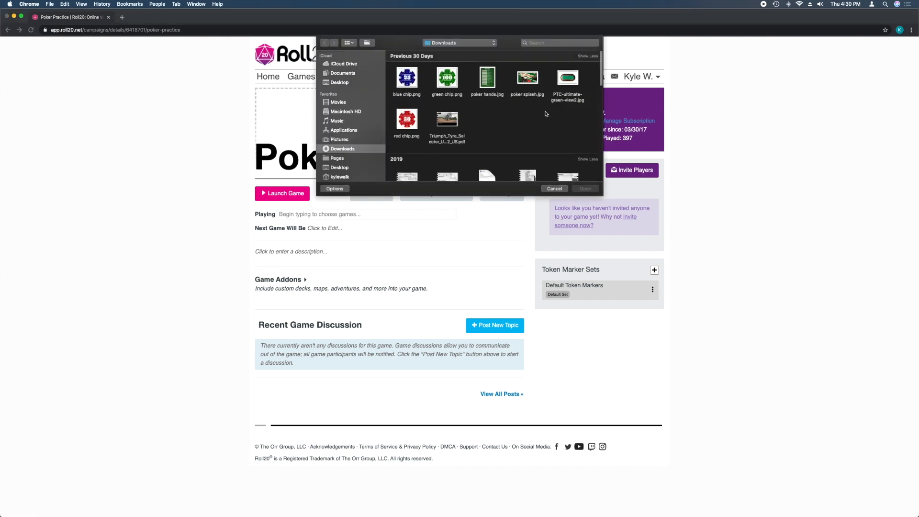
left_click(522, 83)
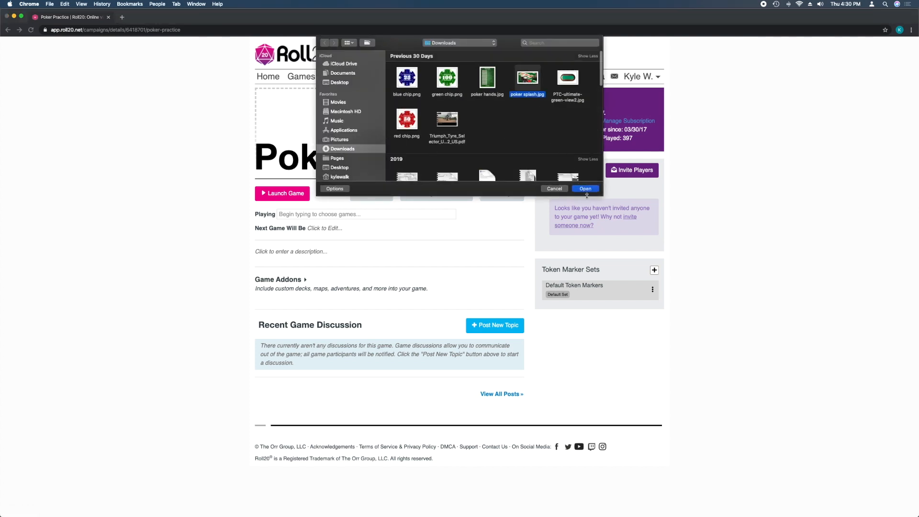
left_click(586, 189)
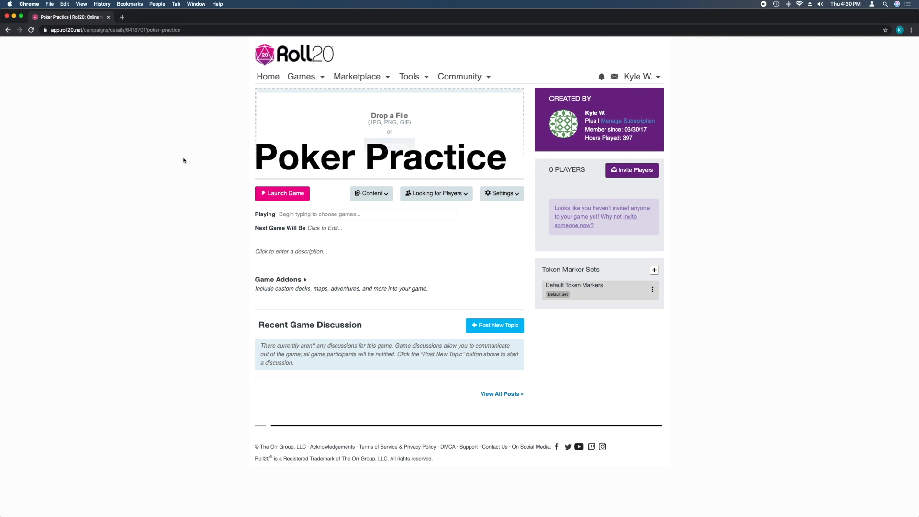
View the options for inviting players by e-mail or share link, and close the invitation dialog
left_click(624, 170)
left_click(408, 128)
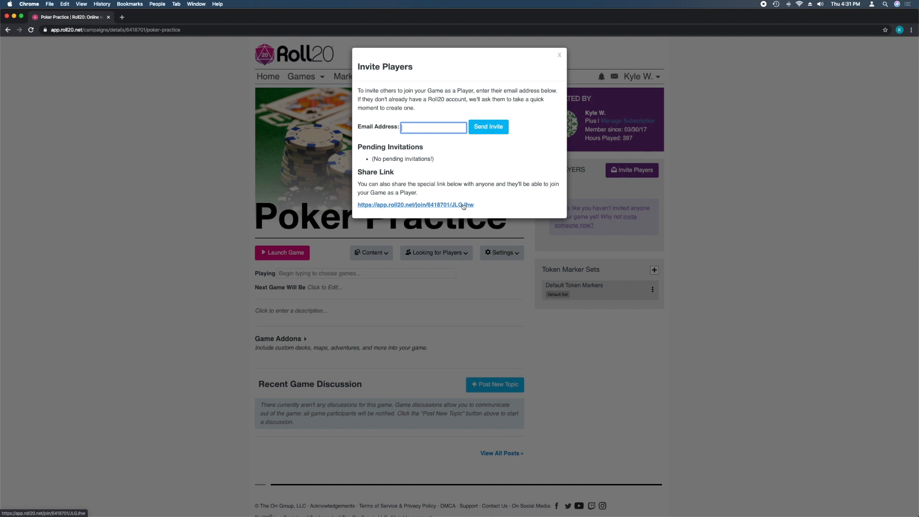
left_click(392, 330)
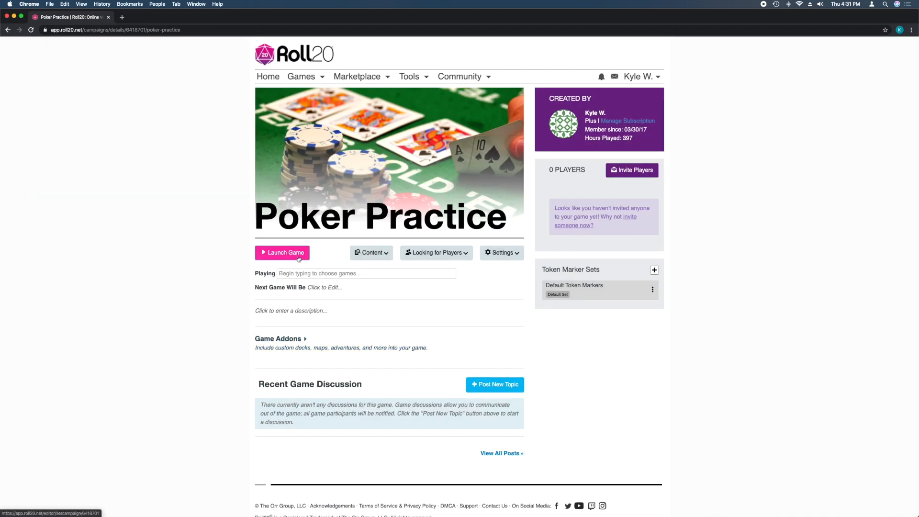
Launch the Poker Practice game in the tabletop editor
left_click(295, 255)
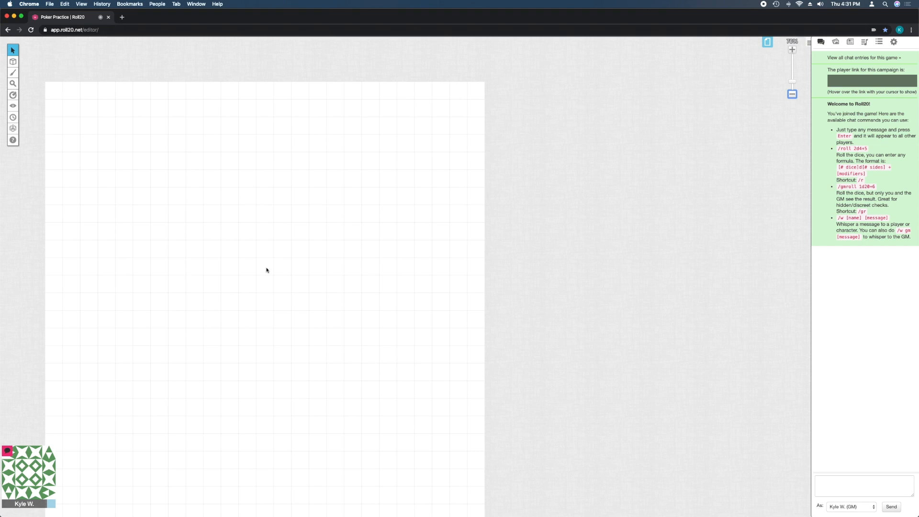
left_click_drag(275, 353, 283, 332)
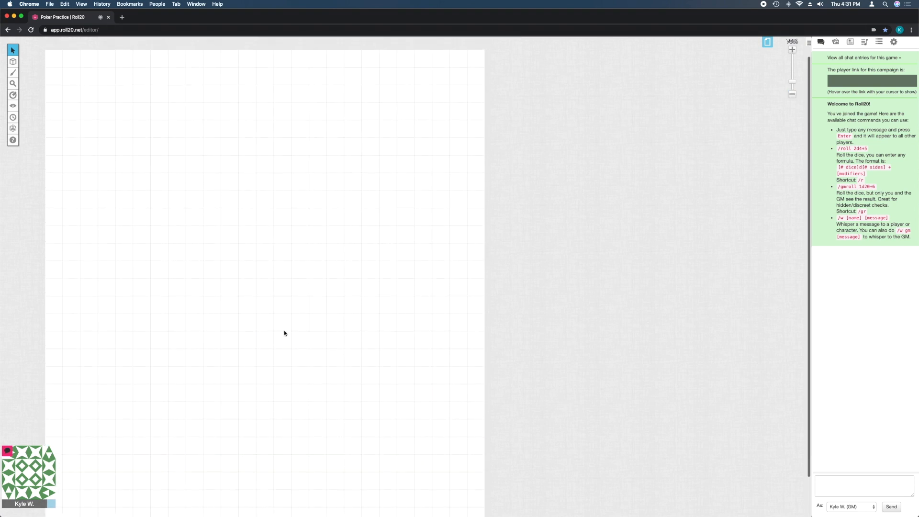
Disable the grid in the Start page's settings and hide the page overview
left_click(767, 42)
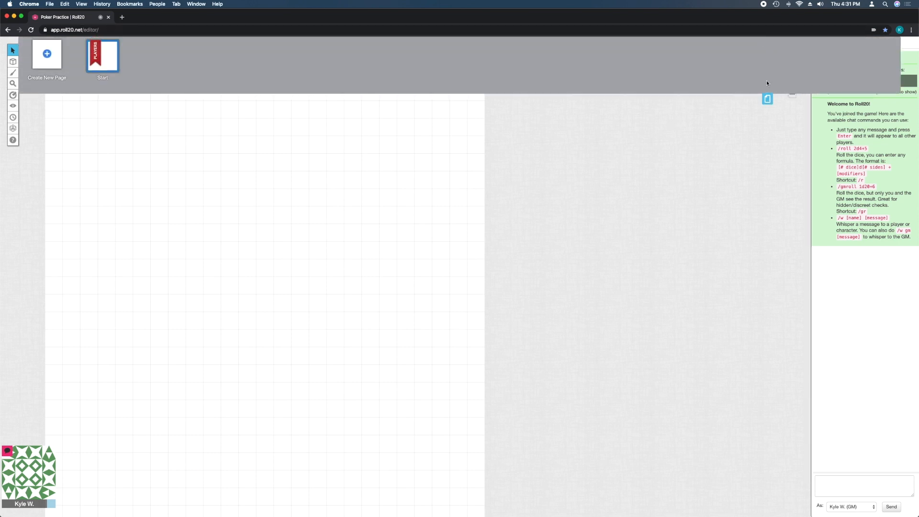
left_click(83, 45)
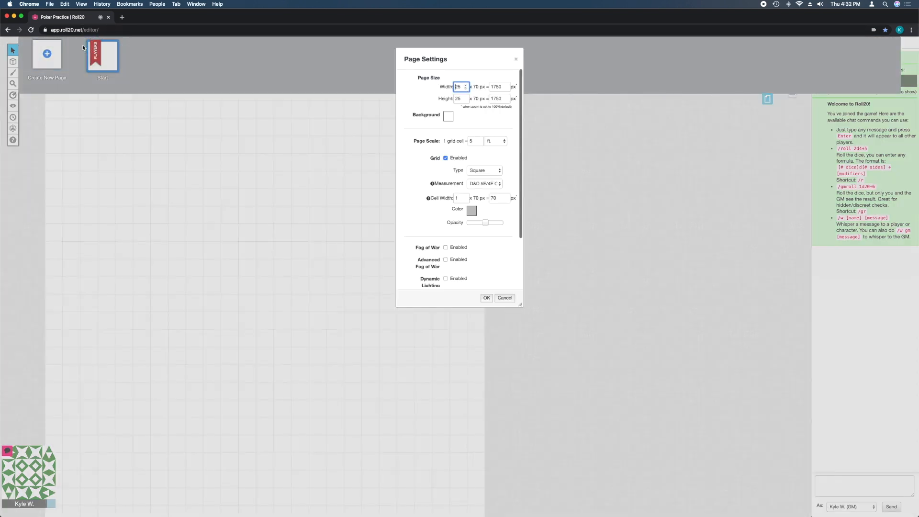
left_click(446, 158)
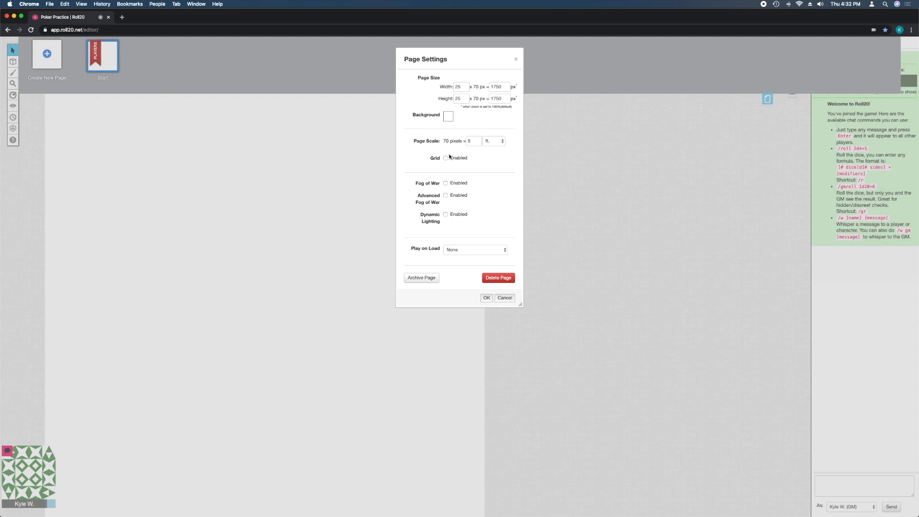
left_click(486, 298)
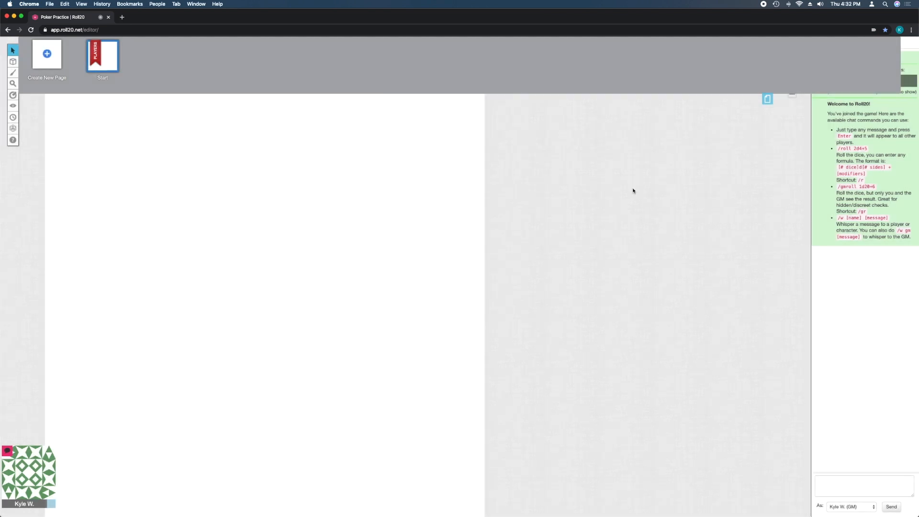
left_click(767, 99)
Place ptc-ultimate-green-view2.jpg from your art library on the page and move it towards the centre
left_click(791, 50)
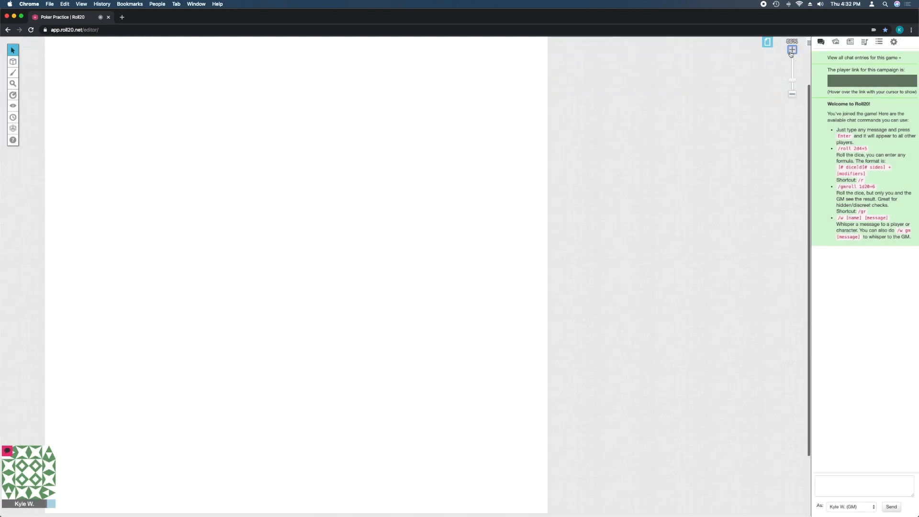
left_click(792, 50)
left_click(303, 195)
left_click_drag(311, 197, 482, 240)
scroll(482, 240, "up", 2)
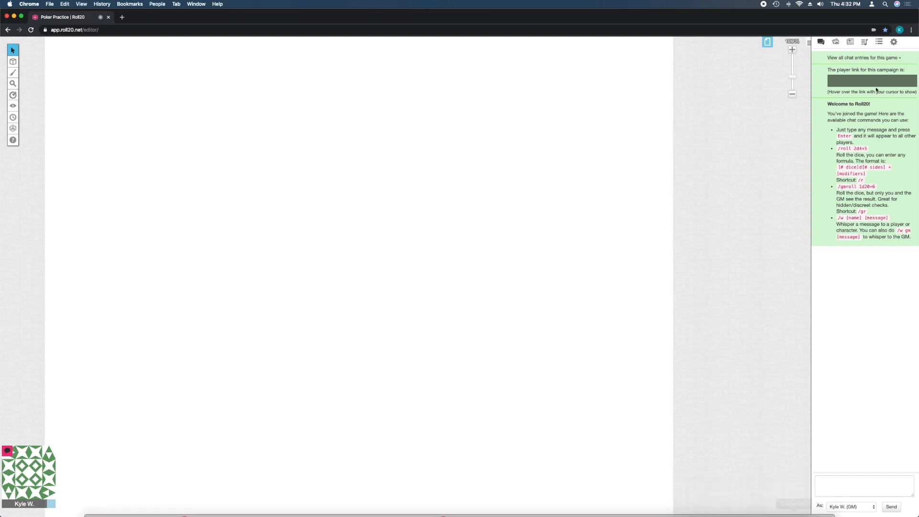
left_click(833, 43)
left_click(889, 89)
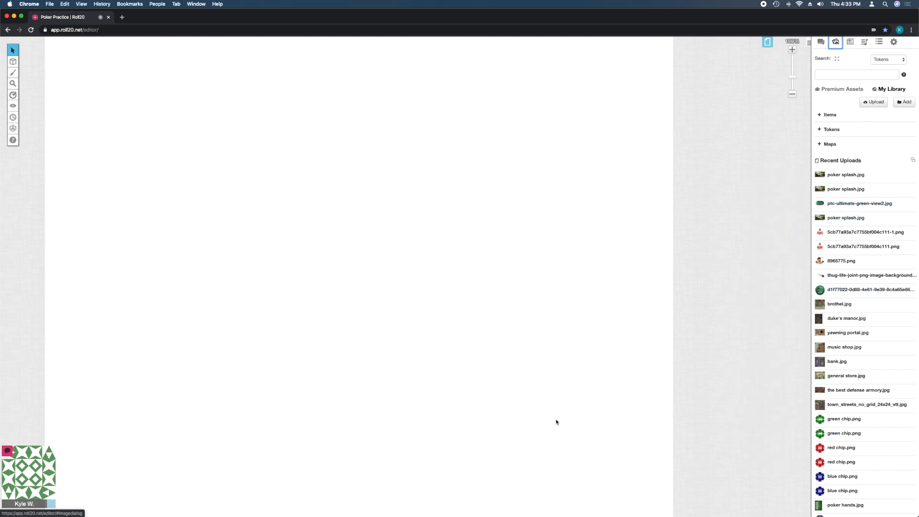
left_click_drag(849, 203, 101, 62)
left_click(292, 193)
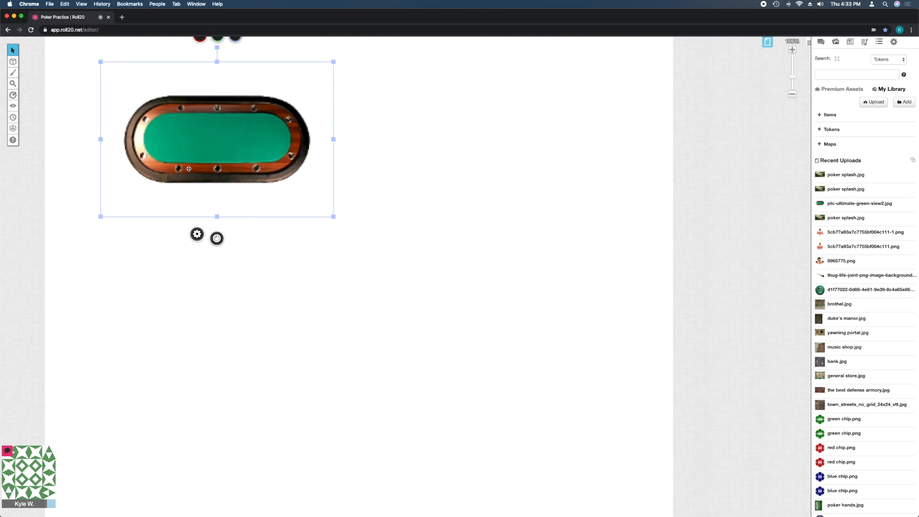
left_click_drag(189, 168, 359, 298)
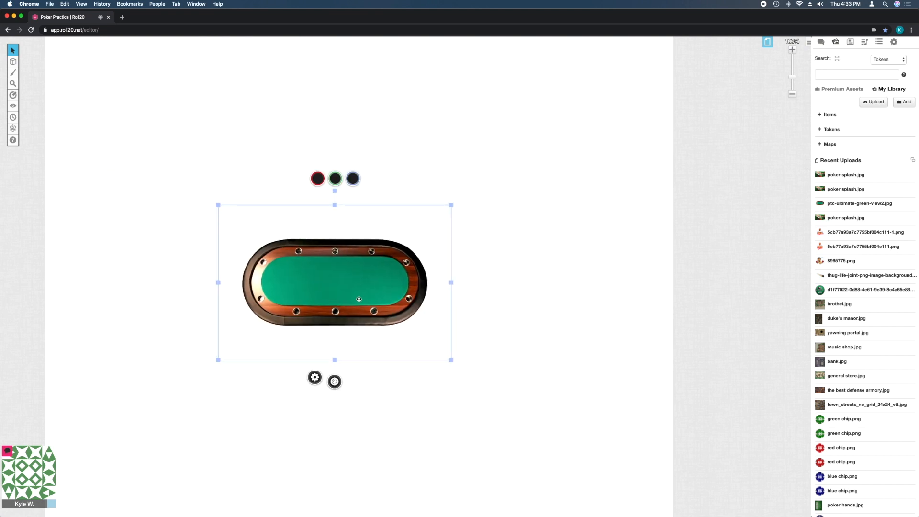
Enlarge the poker table image until it spans the full width of the page
left_click(792, 94)
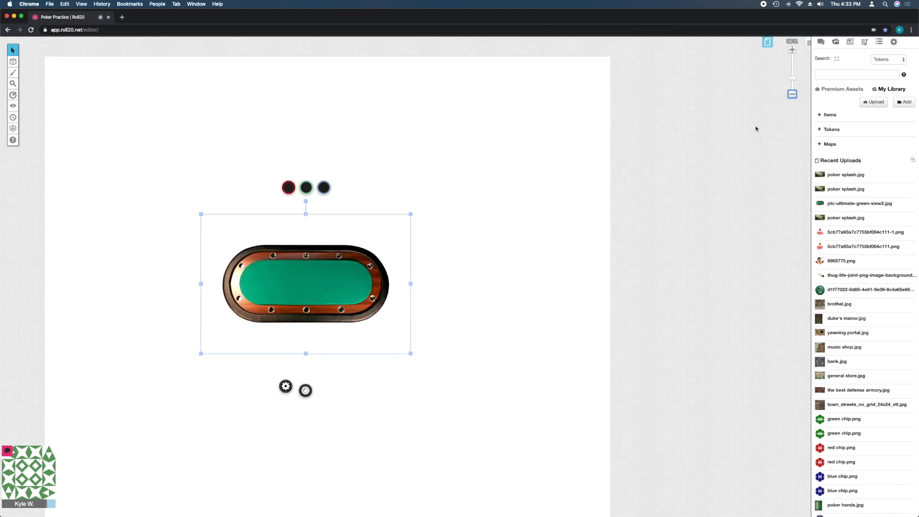
scroll(461, 263, "down", 5)
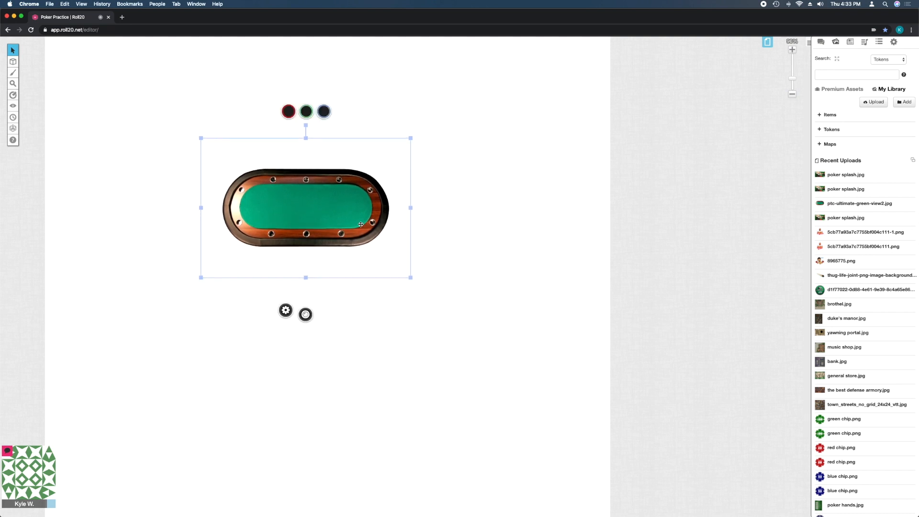
left_click(452, 228)
left_click(821, 45)
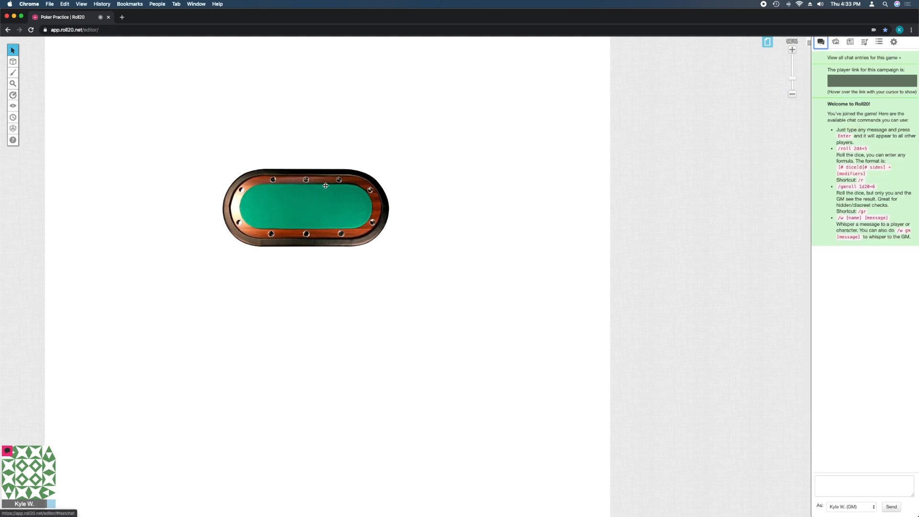
mouse_move(14, 62)
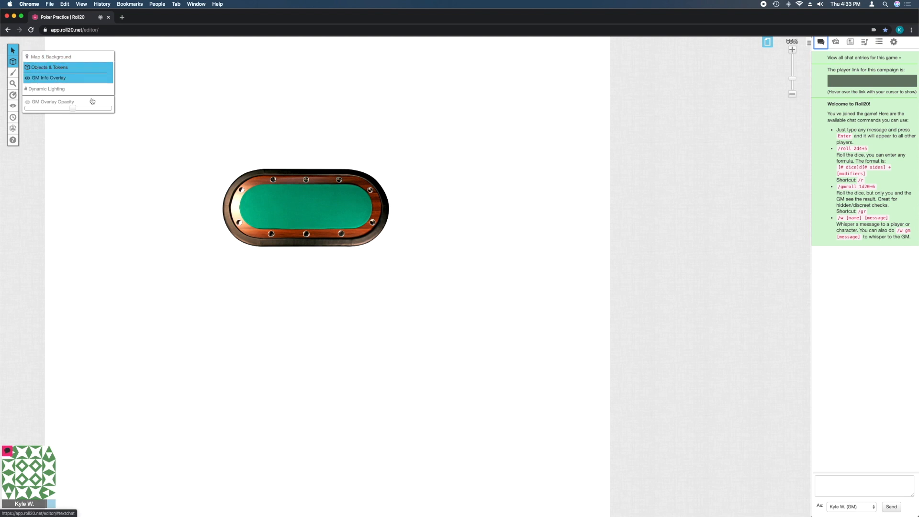
left_click(297, 213)
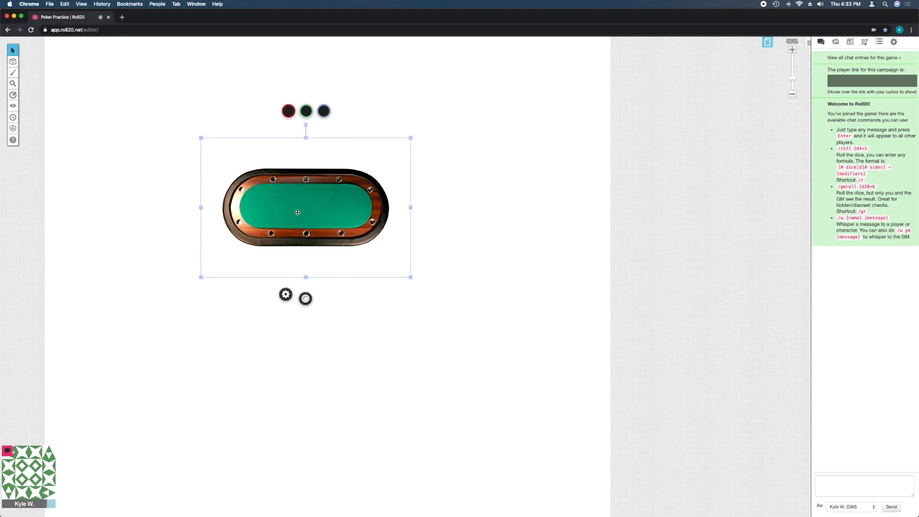
left_click_drag(199, 137, 54, 100)
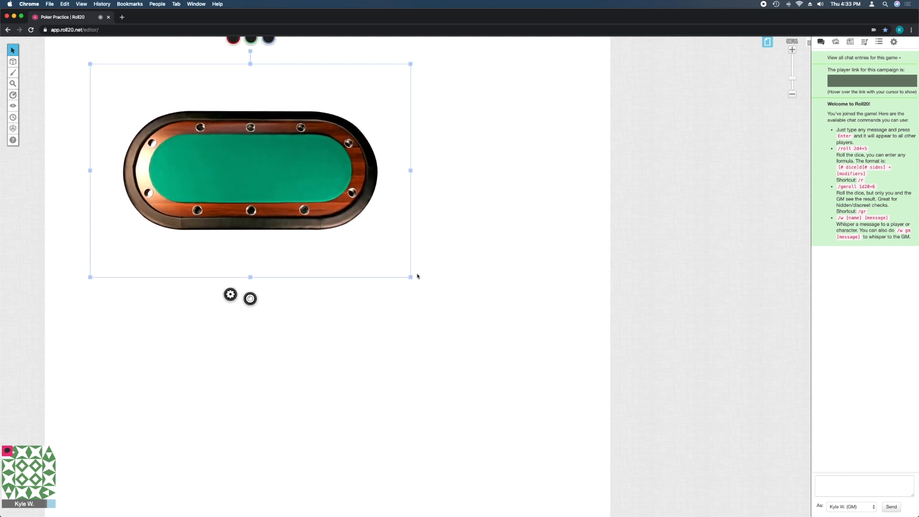
left_click_drag(410, 278, 576, 443)
left_click_drag(89, 410, 47, 442)
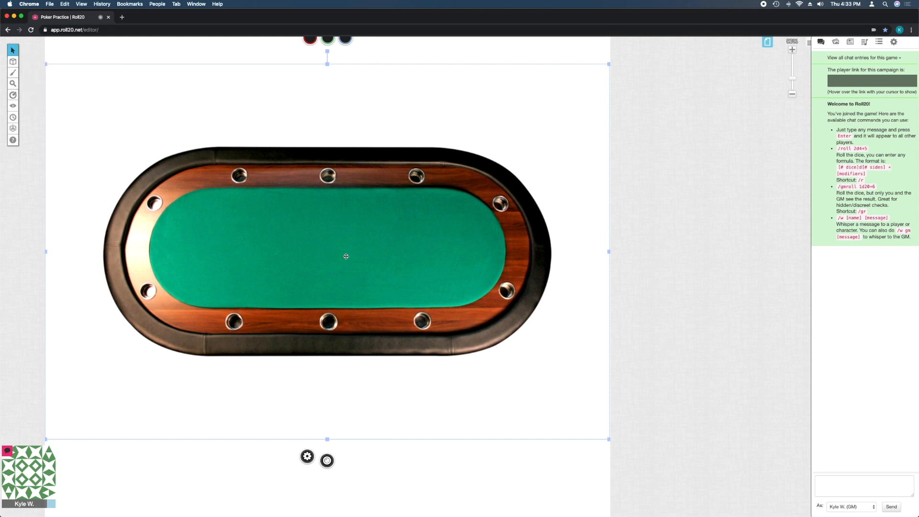
Send the poker table image to the Map Layer and test whether it can still be selected on the token layer
right_click(336, 244)
mouse_move(348, 240)
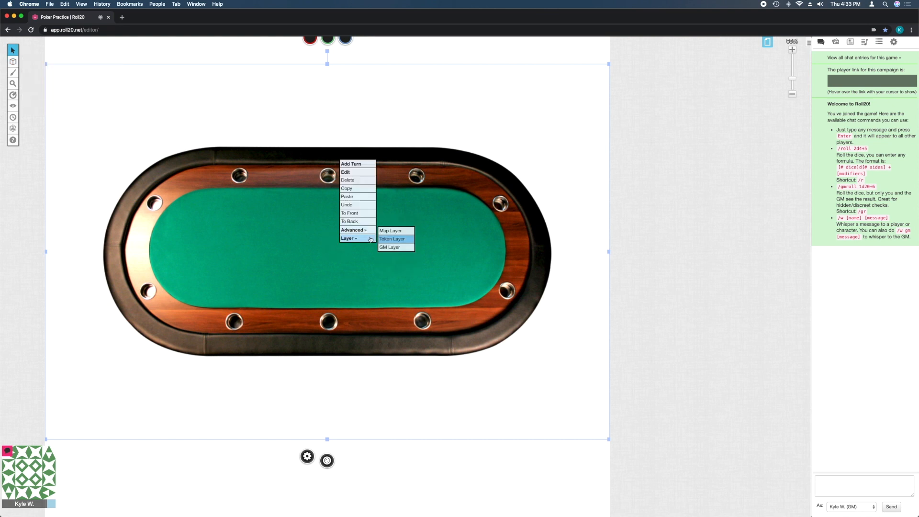
left_click(391, 231)
left_click_drag(294, 205, 378, 357)
left_click_drag(154, 144, 301, 234)
left_click_drag(268, 167, 401, 300)
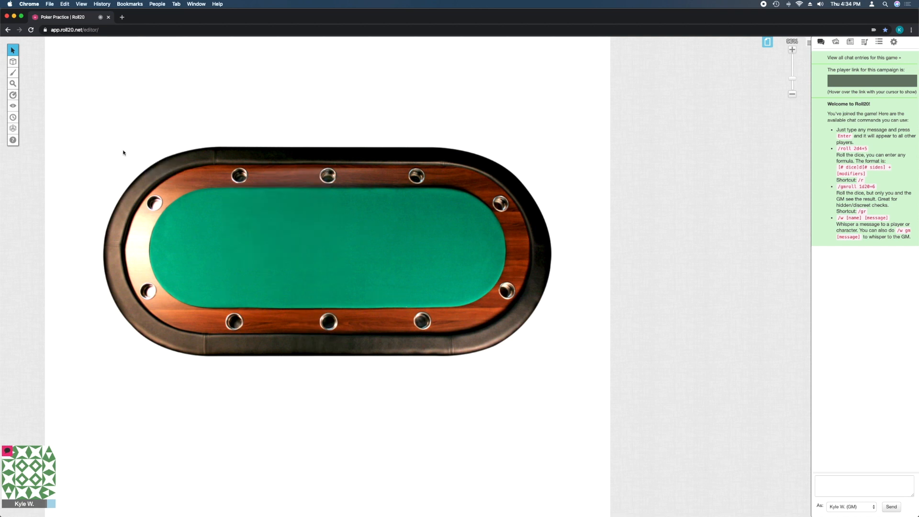
Switch to the Map & Background layer and draw a yellow player box at the table's upper-left end
mouse_move(13, 61)
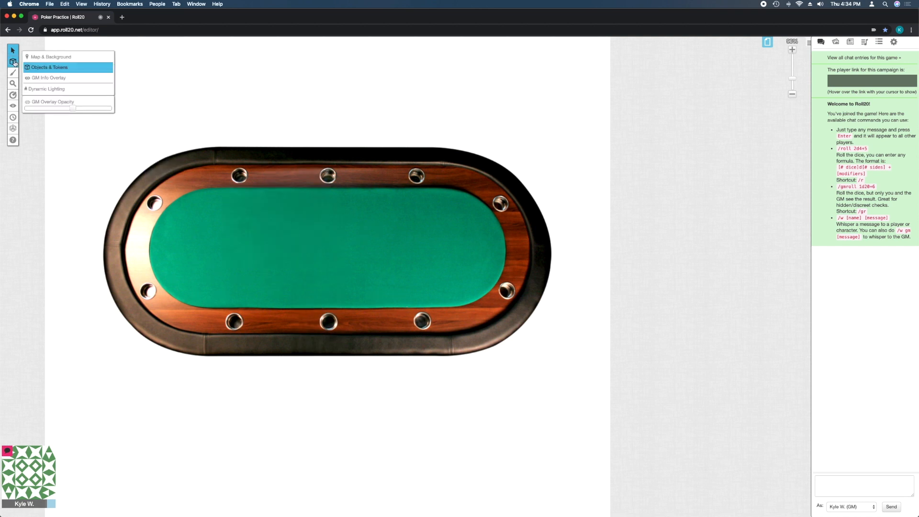
left_click(40, 58)
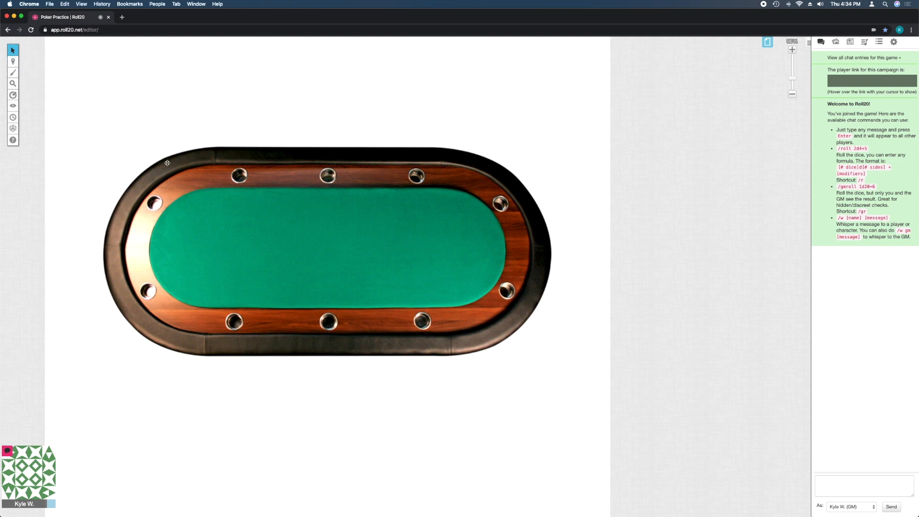
mouse_move(14, 75)
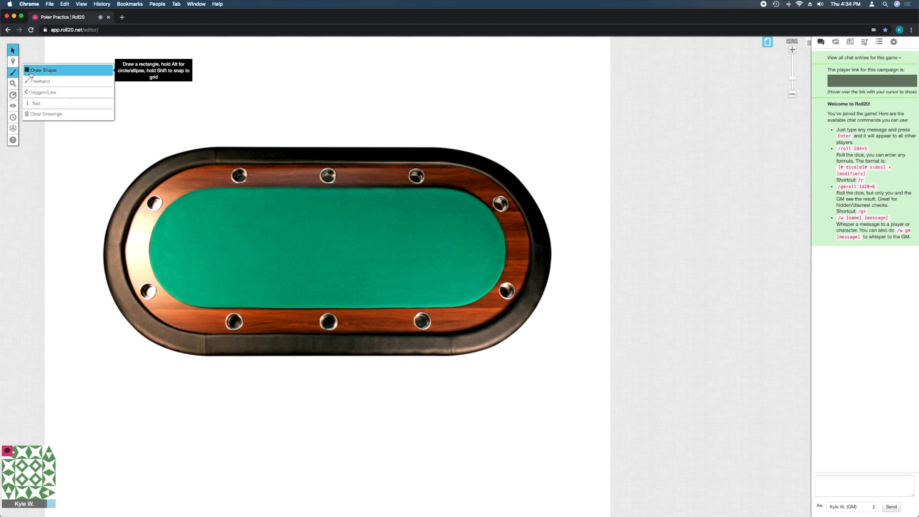
left_click(34, 69)
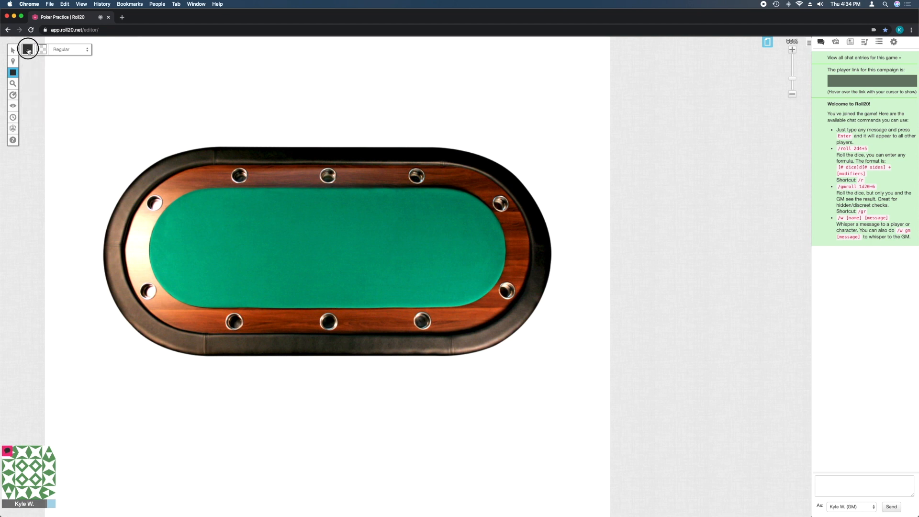
left_click(27, 49)
left_click(37, 67)
mouse_move(162, 159)
left_mouse_down()
mouse_move(273, 225)
mouse_move(233, 221)
left_mouse_up()
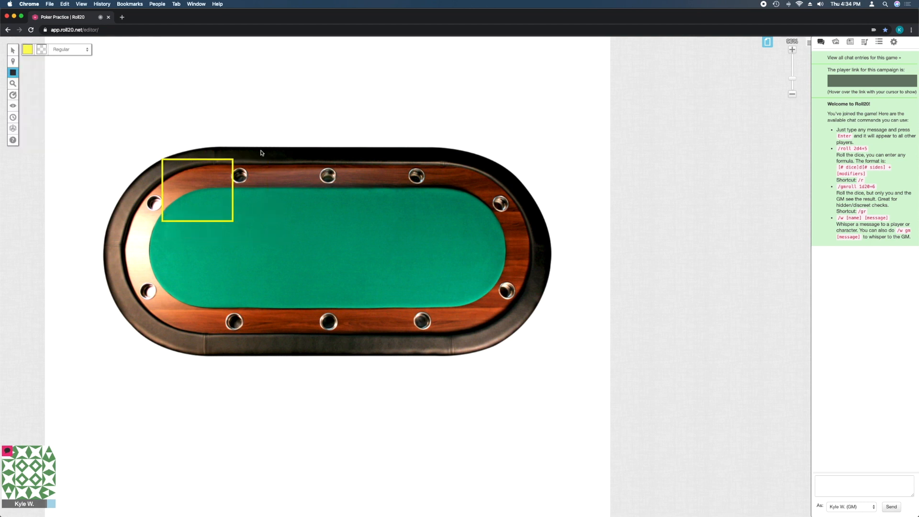
Draw a green and a red player box in a row beside the yellow one along the table's upper edge
left_click(29, 51)
left_click_drag(251, 150, 322, 216)
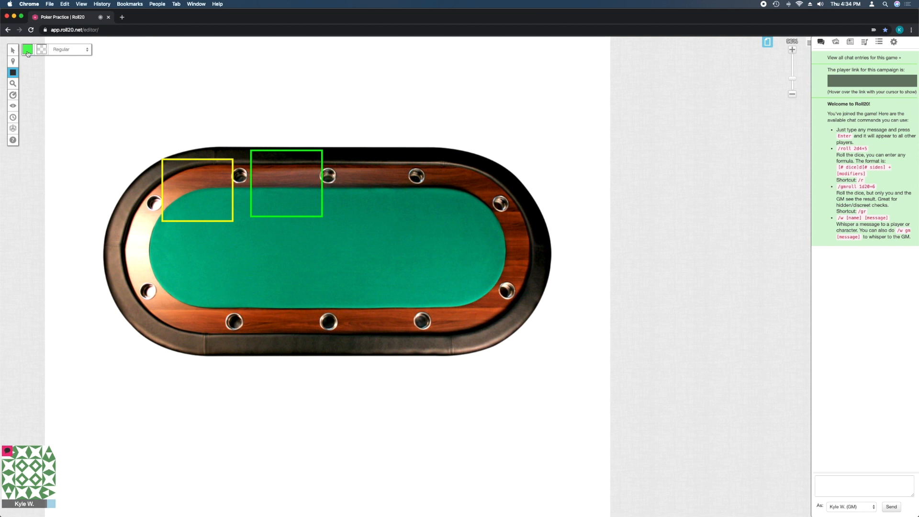
left_click(28, 53)
left_click(27, 74)
mouse_move(338, 152)
left_mouse_down()
mouse_move(397, 213)
mouse_move(412, 214)
left_mouse_up()
mouse_move(13, 71)
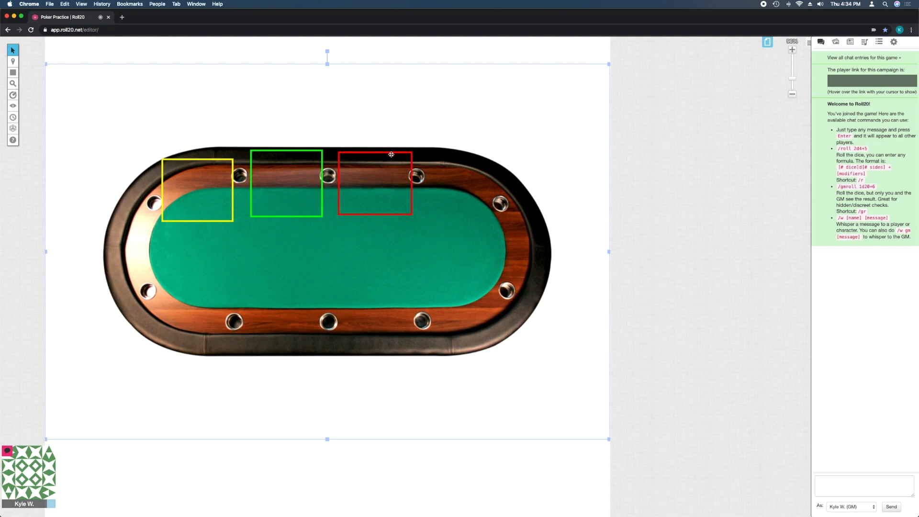
Move the red player box towards the table's upper-right end and have a blue box at the table's upper centre instead of the green one
left_click(393, 155)
key("Delete")
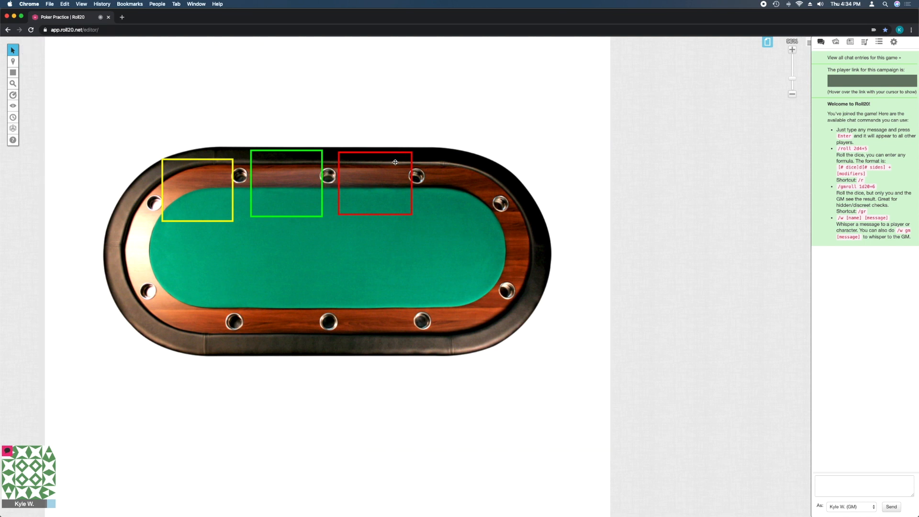
left_click_drag(390, 152, 463, 155)
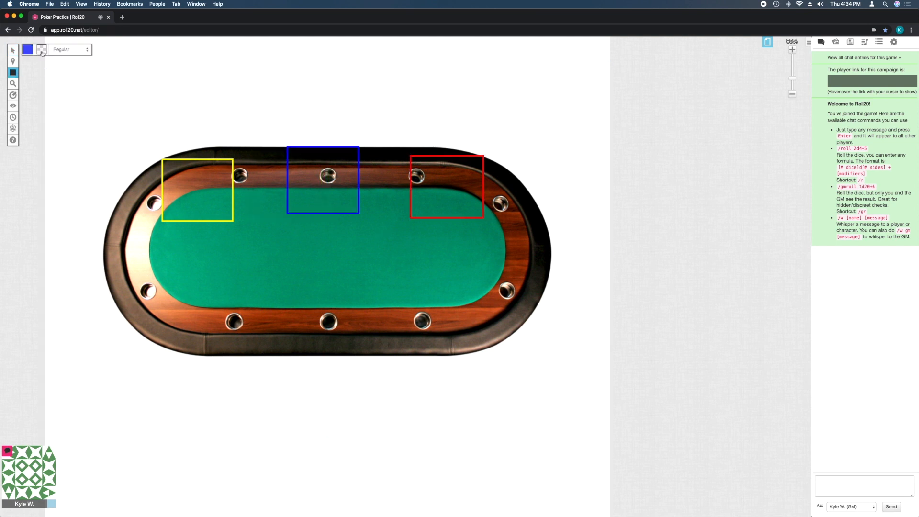
Draw a dark red player box at the table's lower-right end and a muted green one at its lower centre
left_click(28, 50)
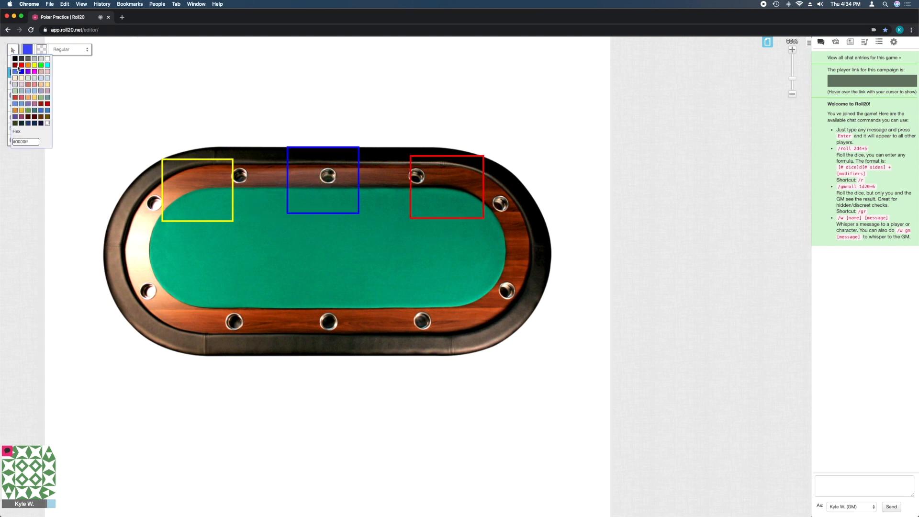
left_click(18, 67)
left_click_drag(427, 251, 488, 323)
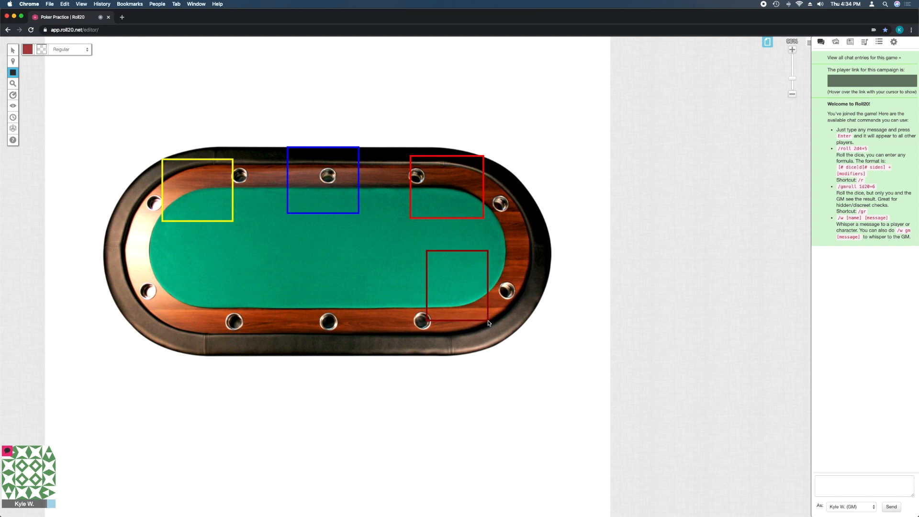
left_click(26, 48)
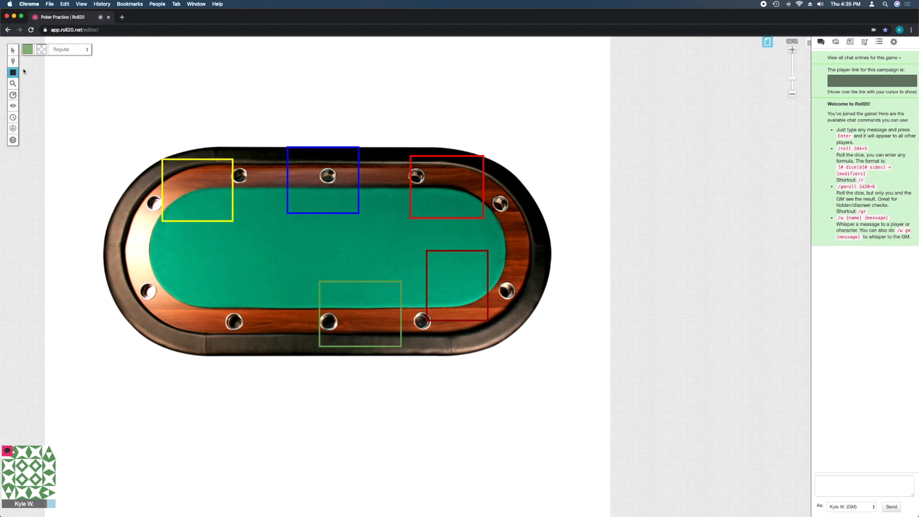
Label each of the five player boxes with its player's first name using the Text tool in 16-point Arial
mouse_move(12, 73)
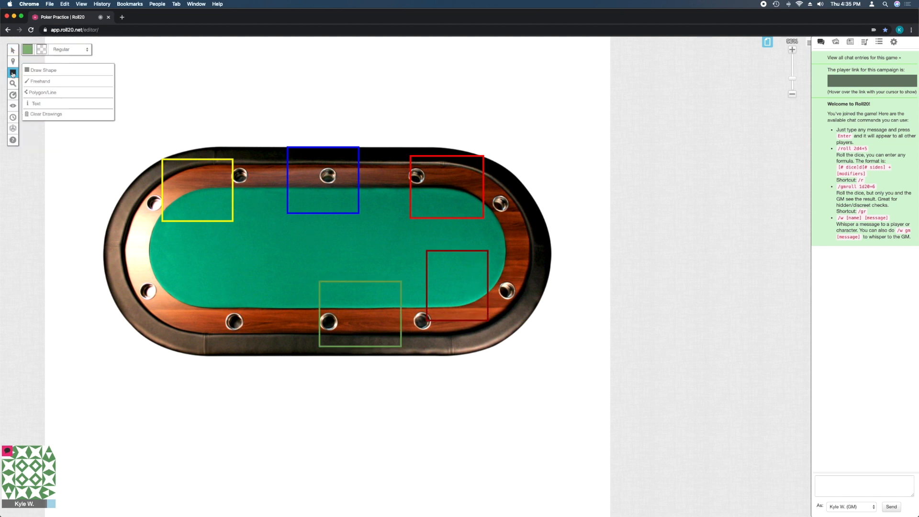
left_click(36, 103)
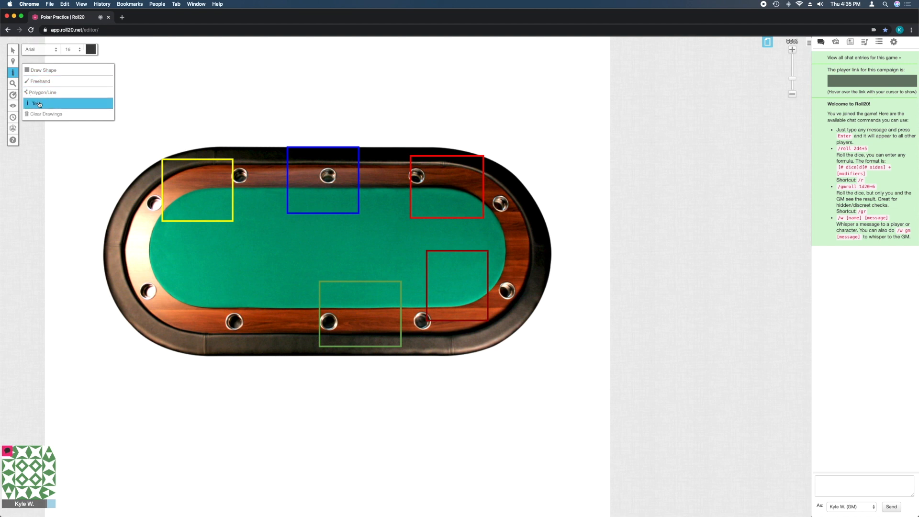
left_click(189, 187)
type("Gerpi")
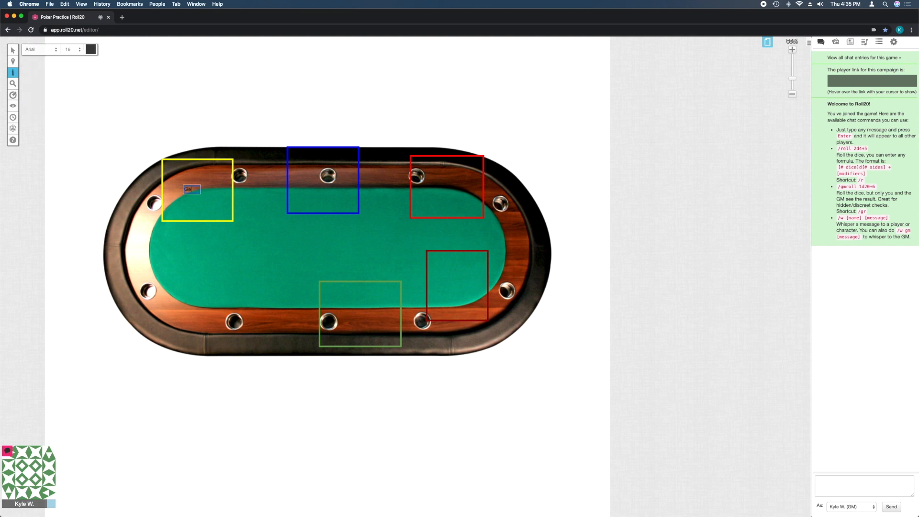
type("e")
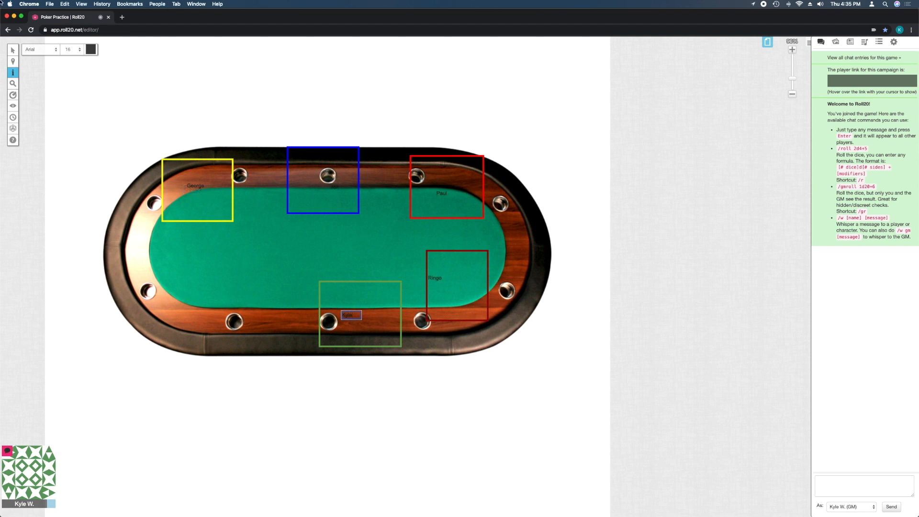
Move the name label to the centre of the dark red box and the blue box's label down onto the green felt
left_click(13, 49)
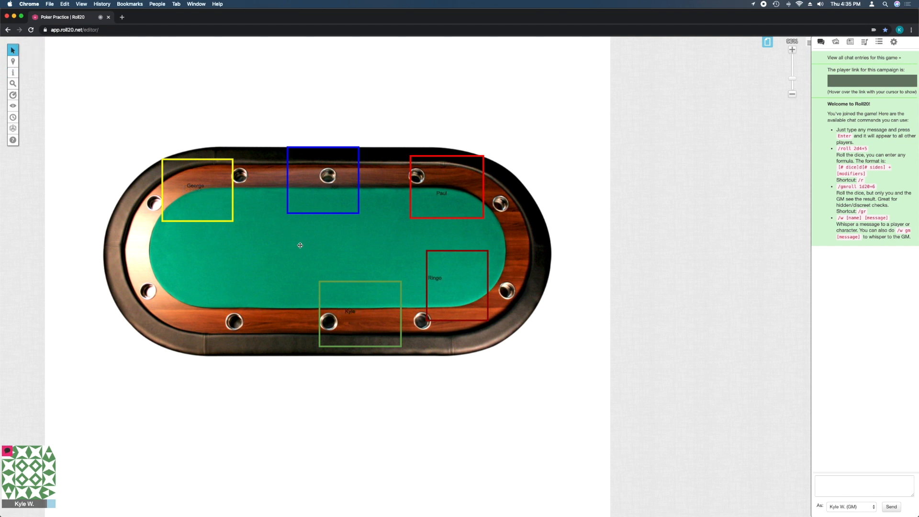
left_click_drag(443, 280, 465, 282)
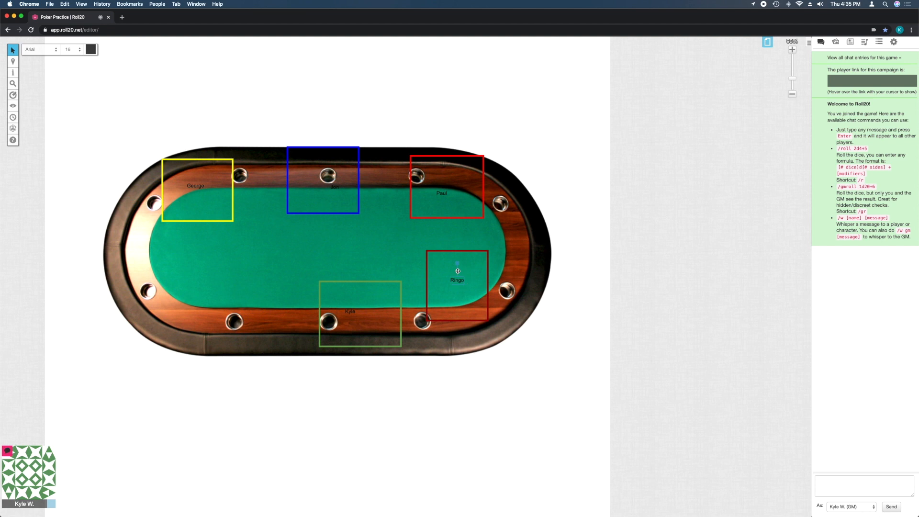
left_click_drag(335, 188, 311, 200)
left_click(277, 247)
left_click(371, 464)
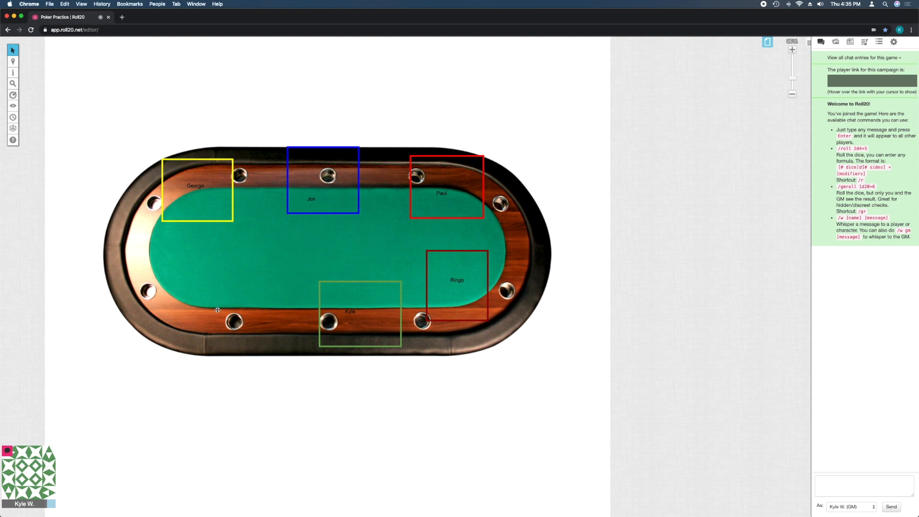
Switch back to the Objects & Tokens layer and test whether the table, boxes and labels can be selected there
mouse_move(13, 62)
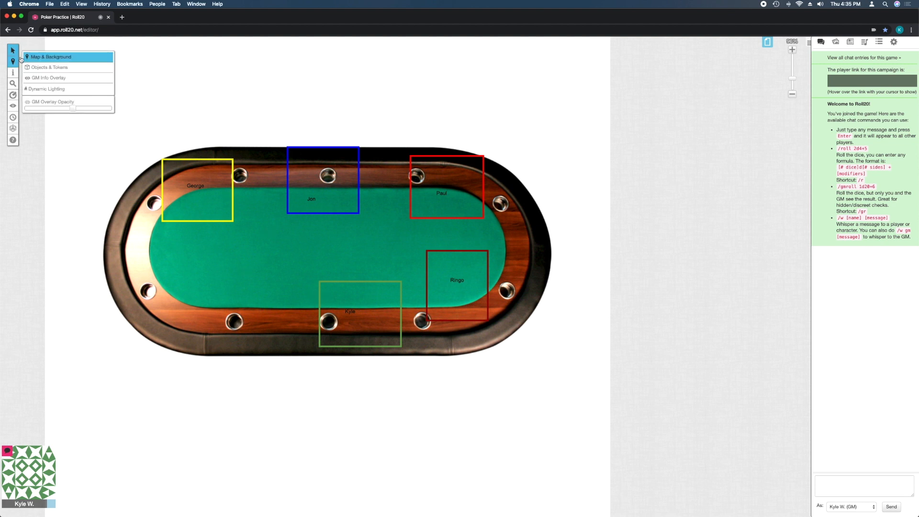
left_click(56, 68)
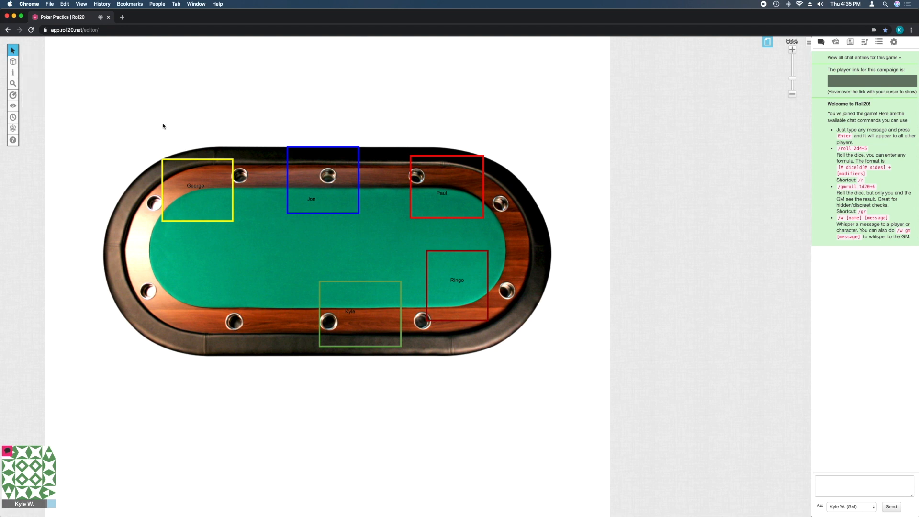
left_click_drag(149, 92, 312, 201)
left_click_drag(255, 154, 433, 330)
left_click_drag(256, 140, 470, 421)
Show the Playing Cards deck on the tabletop and open its settings, moving the dialog clear of the table
left_click(880, 42)
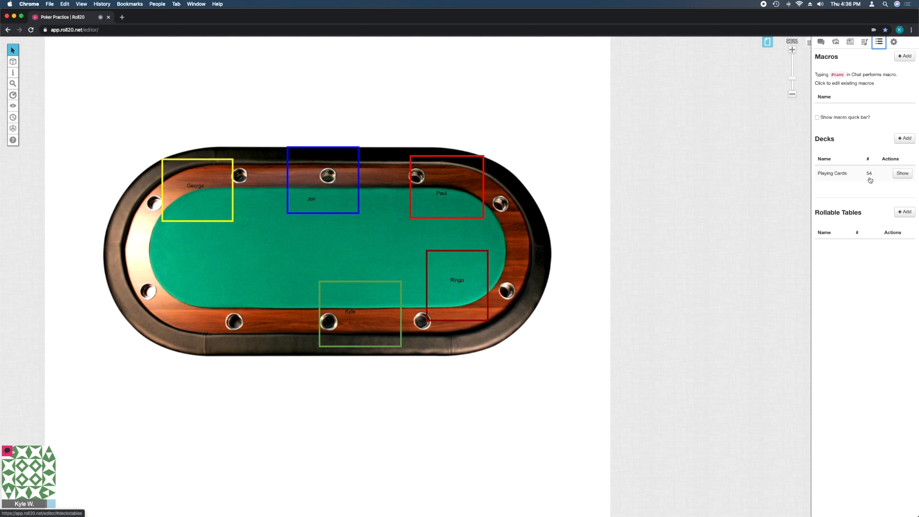
left_click(902, 173)
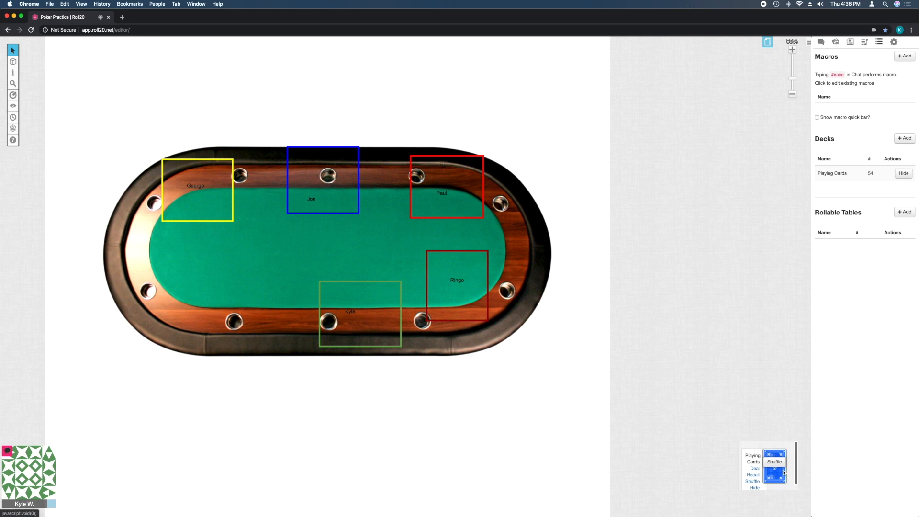
left_click(859, 173)
left_click_drag(481, 56, 684, 62)
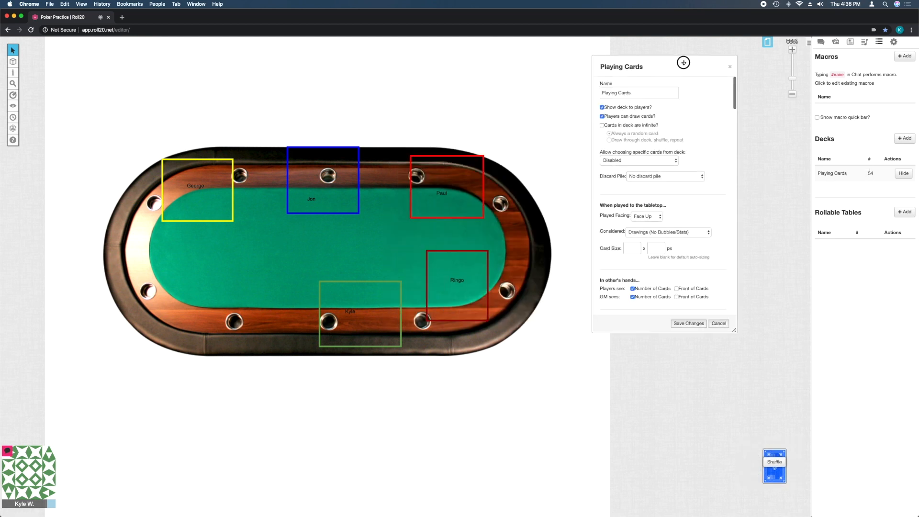
Look through the Playing Cards deck's settings and card list, and delete the Black Joker card
scroll(702, 117, "down", 3)
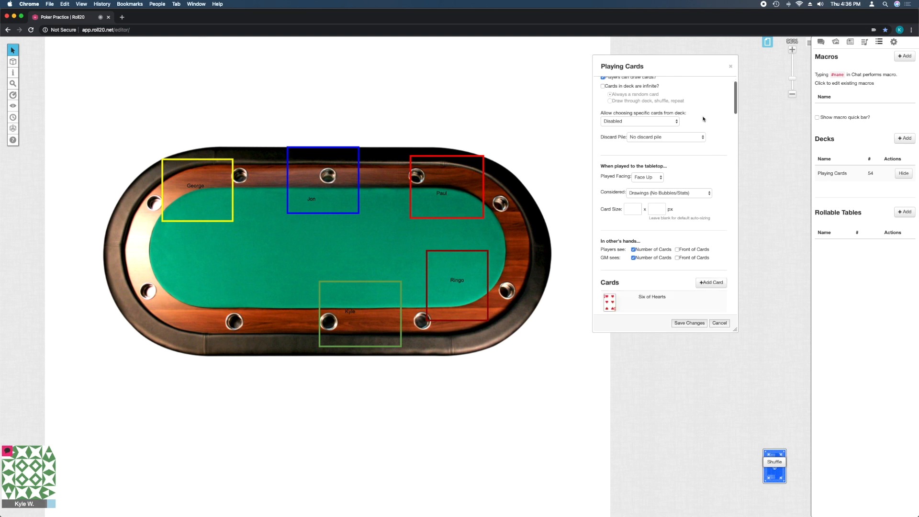
scroll(713, 121, "down", 15)
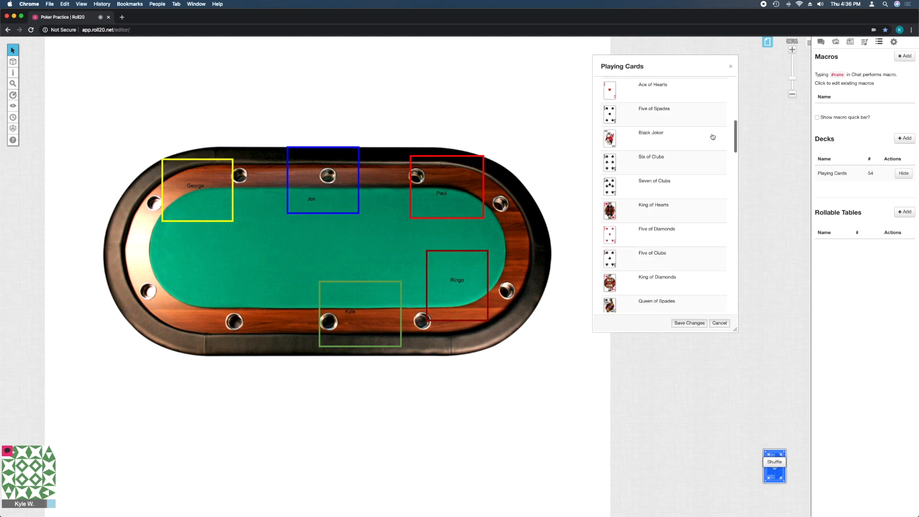
scroll(712, 137, "down", 5)
scroll(711, 138, "up", 5)
scroll(711, 138, "up", 15)
scroll(712, 139, "down", 7)
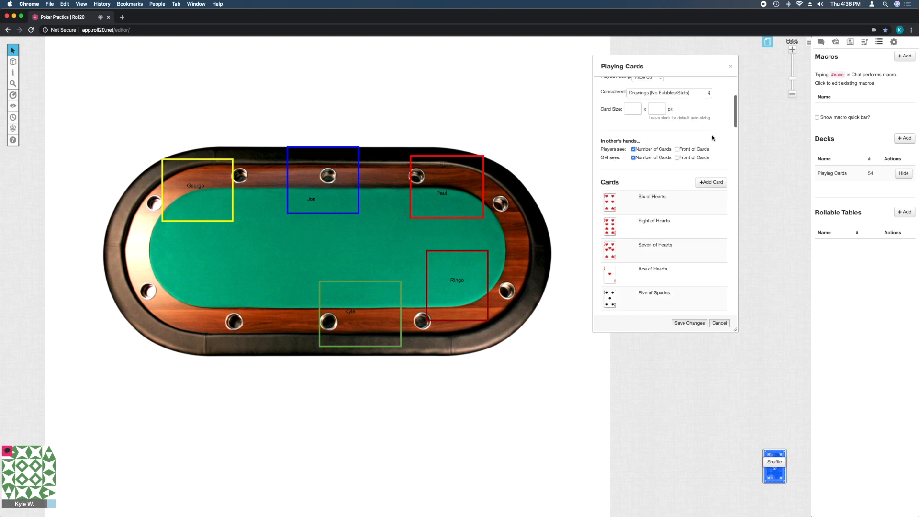
scroll(686, 183, "down", 2)
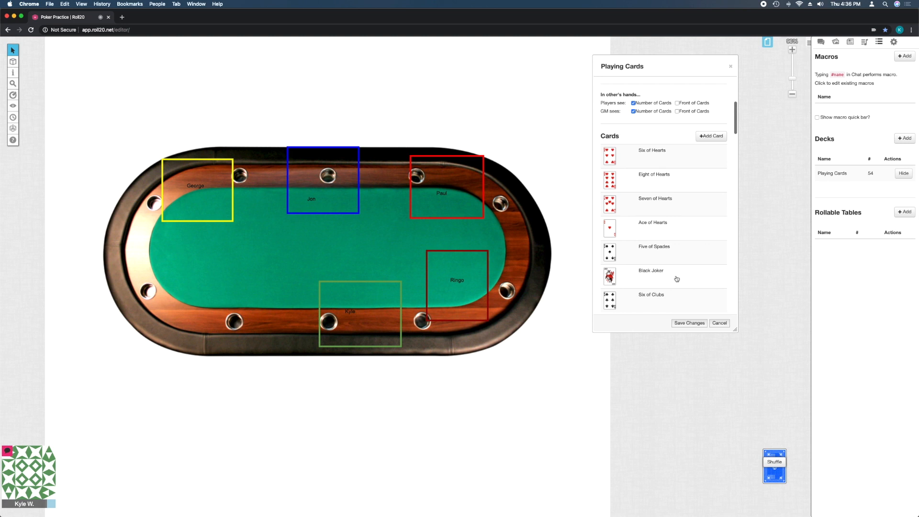
left_click(677, 279)
scroll(453, 337, "down", 2)
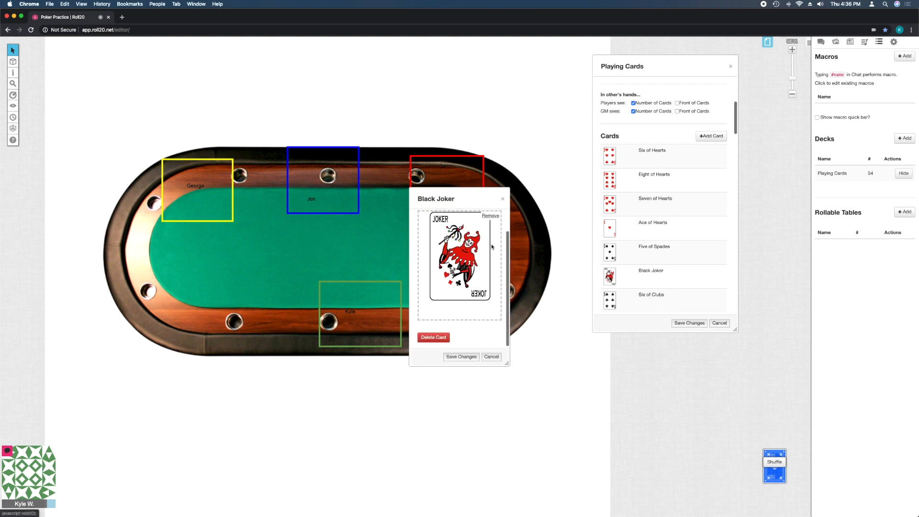
left_click(443, 337)
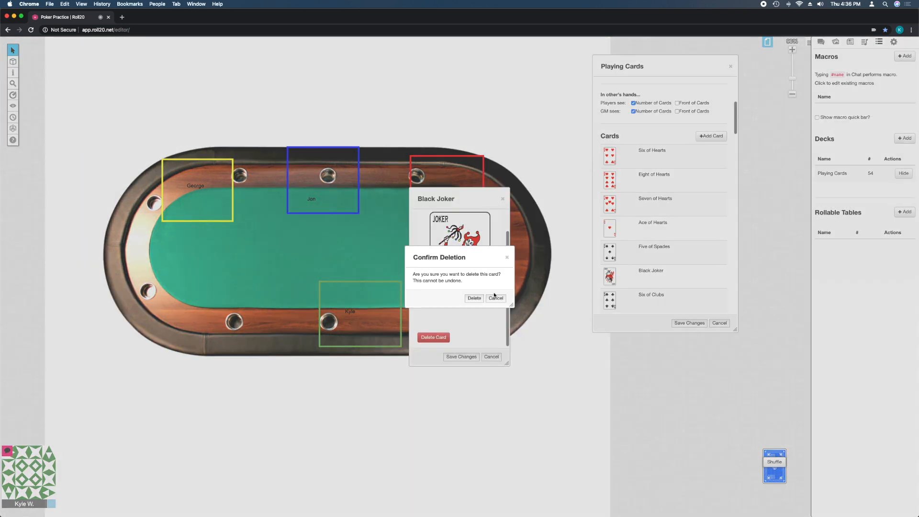
left_click(477, 297)
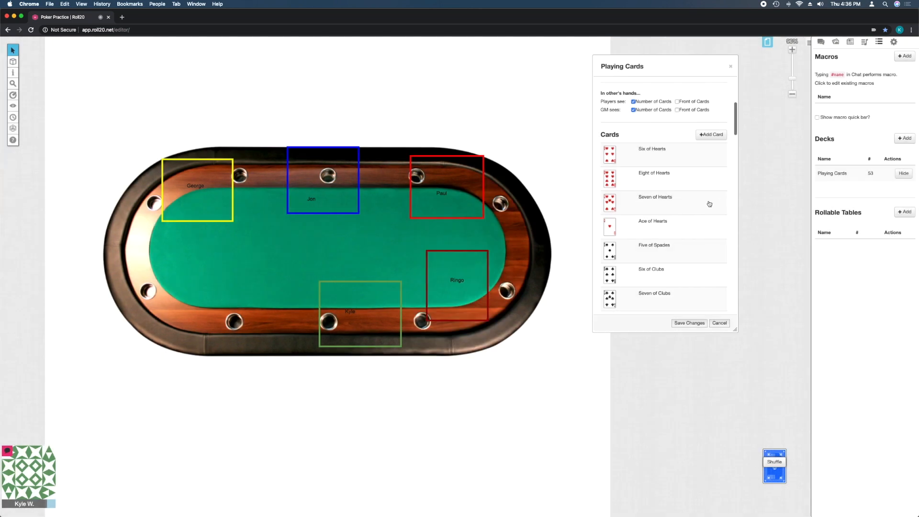
Find the Red Joker in the Playing Cards deck's card list and delete it
scroll(700, 200, "down", 3)
scroll(699, 201, "down", 2)
scroll(685, 226, "down", 6)
scroll(685, 226, "down", 5)
scroll(686, 226, "down", 5)
scroll(689, 226, "down", 3)
scroll(688, 226, "down", 5)
scroll(687, 226, "down", 10)
left_click(684, 285)
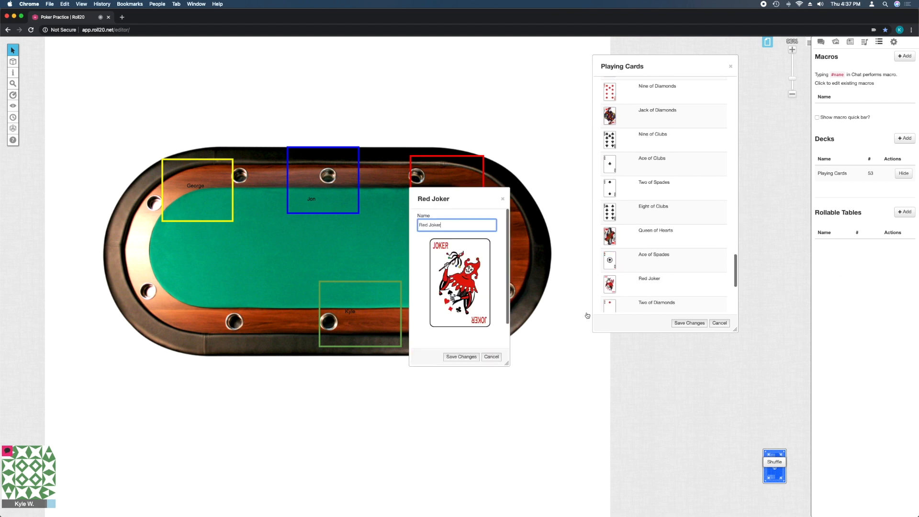
scroll(467, 349, "down", 2)
left_click(433, 338)
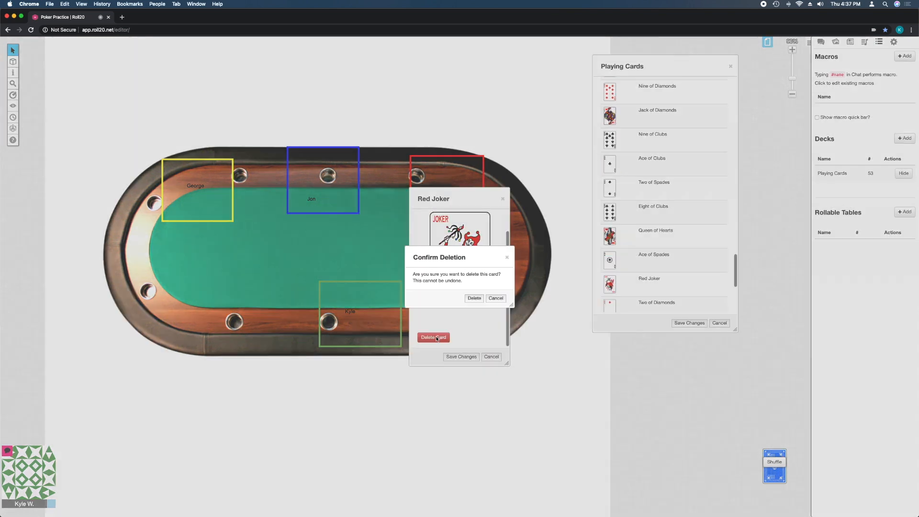
left_click(473, 297)
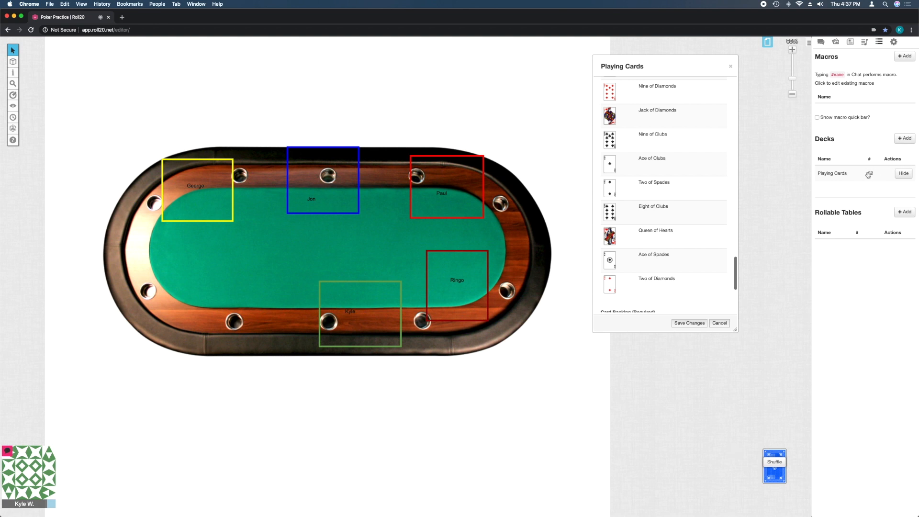
Return to the deck's general settings and shuffle the Playing Cards deck on the tabletop, confirming the shuffle
scroll(697, 177, "up", 15)
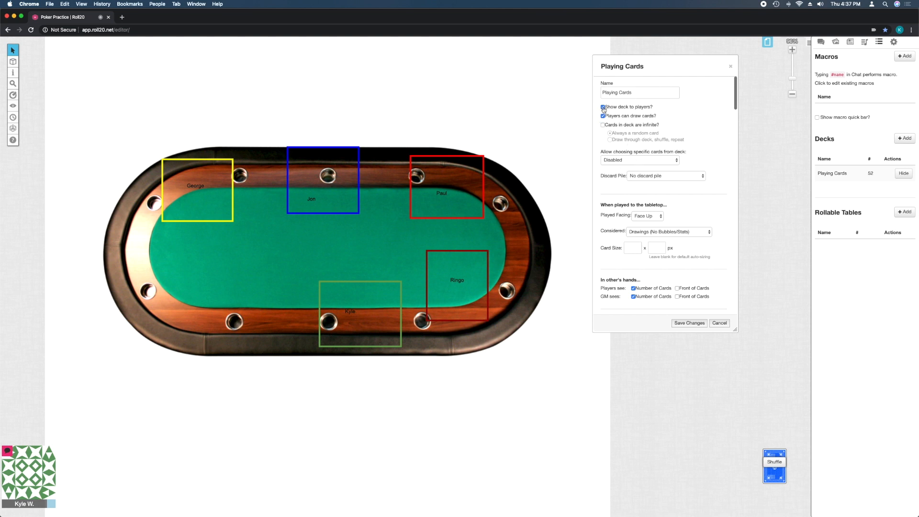
mouse_move(774, 470)
left_click(775, 462)
left_click(473, 296)
mouse_move(771, 448)
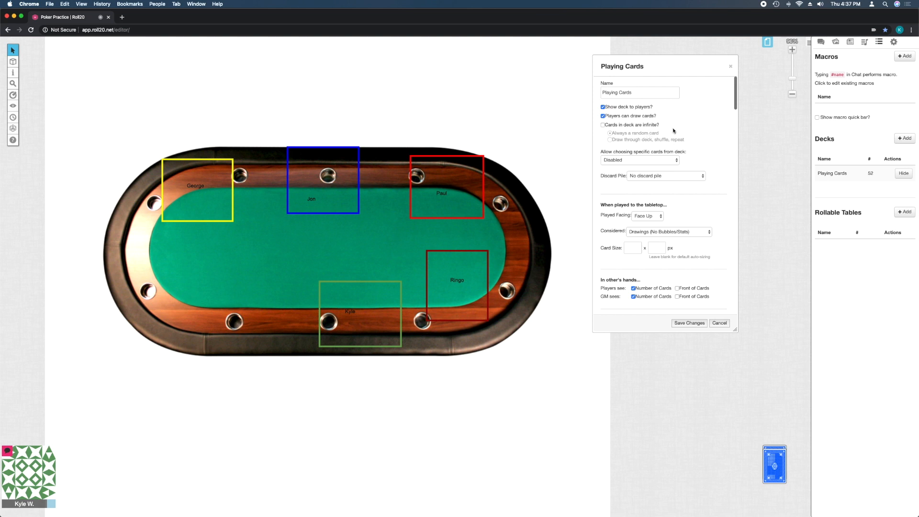
Disallow players from drawing cards from the Playing Cards deck
left_click(604, 117)
scroll(692, 147, "down", 2)
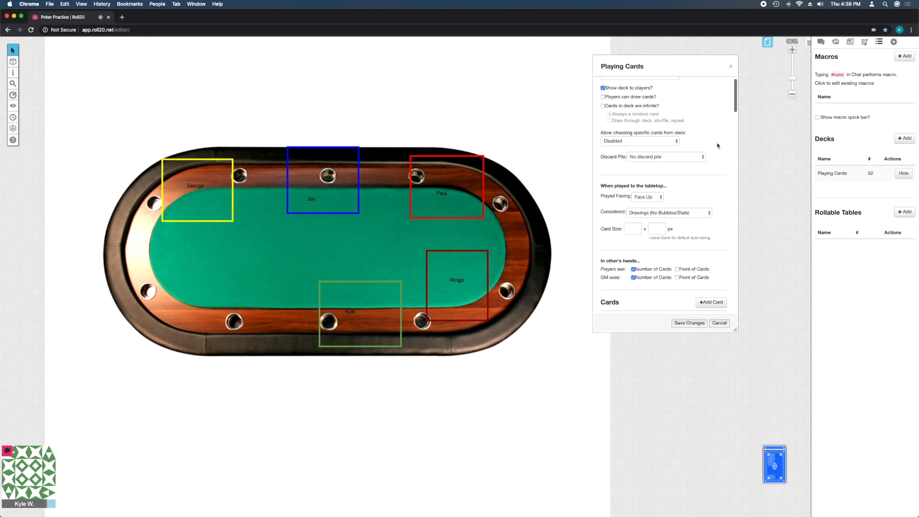
scroll(653, 140, "down", 5)
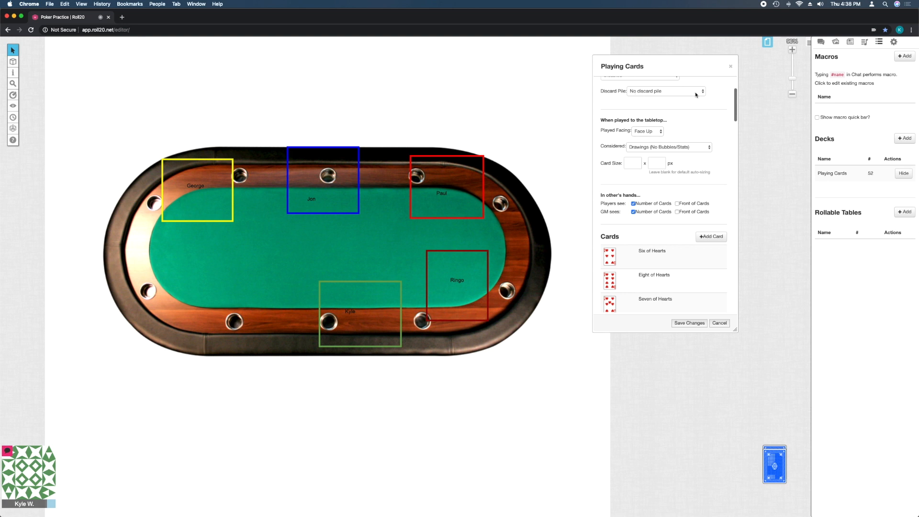
Try setting the Playing Cards deck's discard pile to Choose: Show Backs
left_click(695, 94)
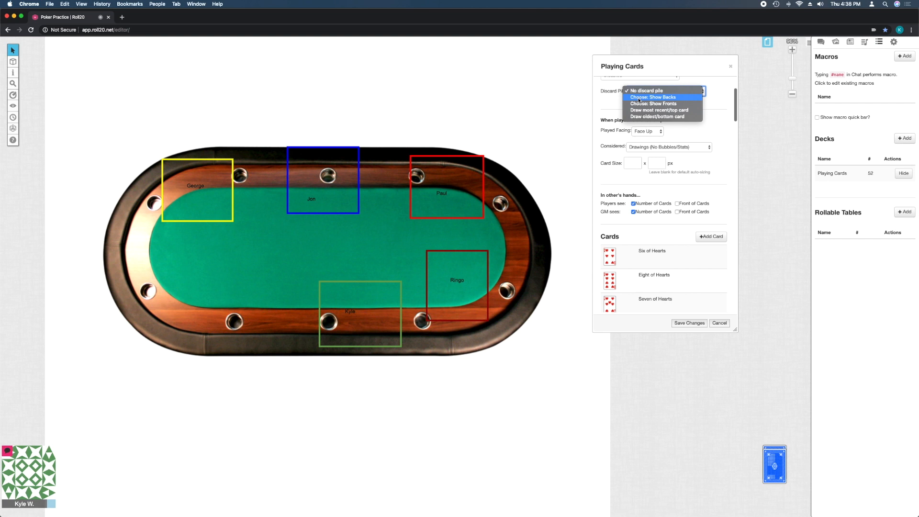
left_click(639, 98)
left_click(702, 108)
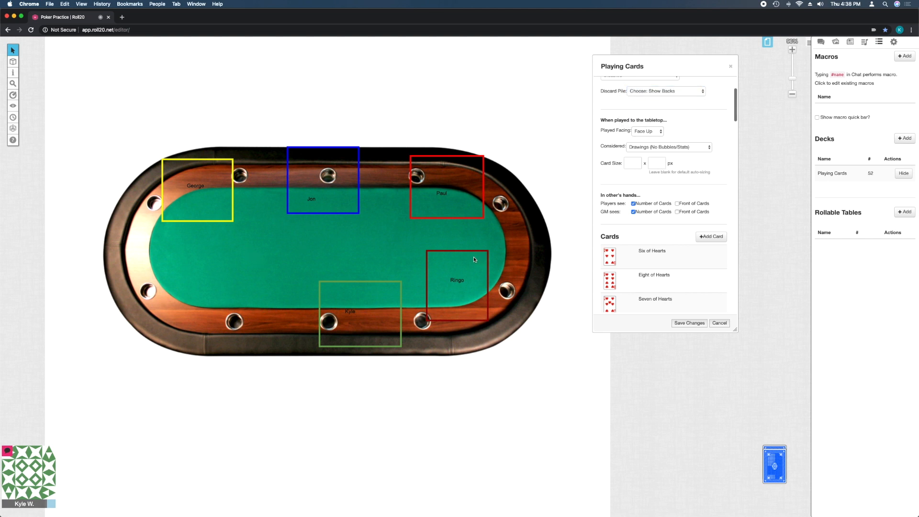
Test dealing by placing one card from the deck on the green felt, drawing another into the hand and playing it beside the first
mouse_move(761, 464)
mouse_move(774, 446)
left_click_drag(776, 446, 255, 224)
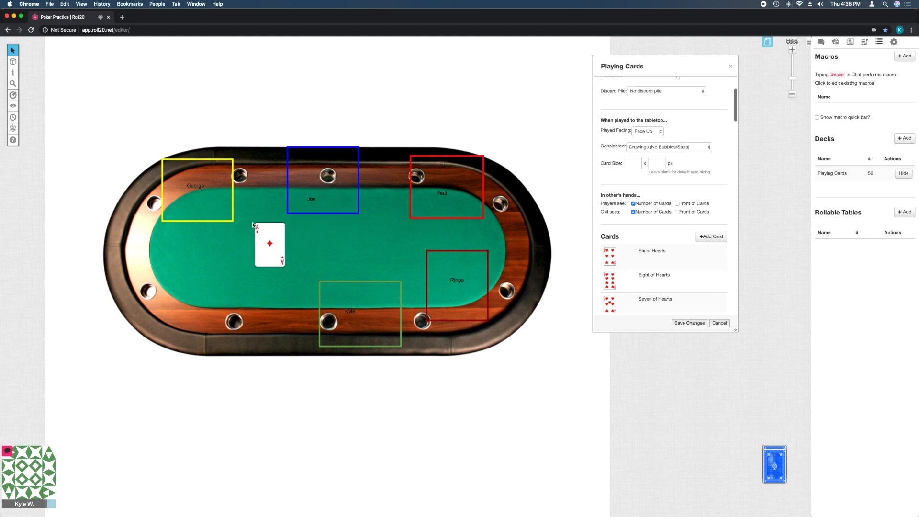
mouse_move(775, 449)
left_click_drag(775, 449, 9, 438)
left_click(9, 438)
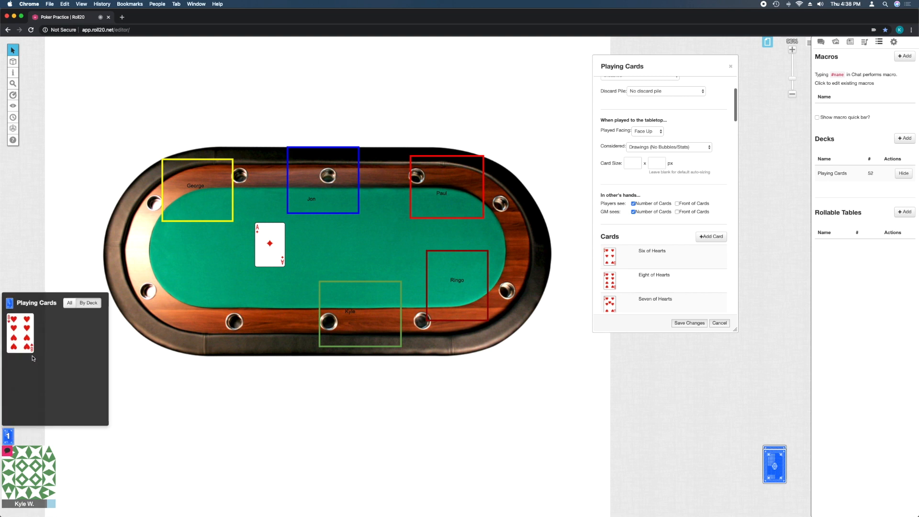
left_click_drag(22, 330, 238, 253)
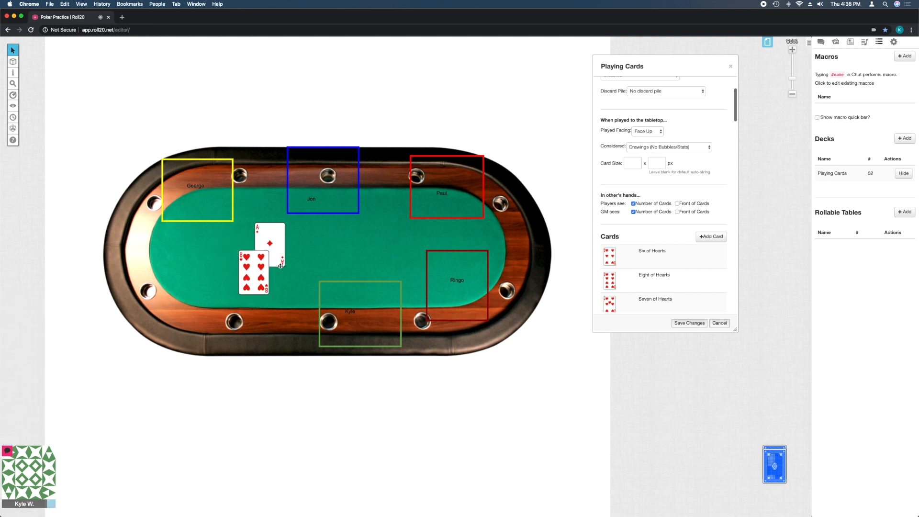
Set the Playing Cards deck's cards to be played face down on the tabletop and save the deck
left_click(659, 132)
left_click(660, 125)
left_click(697, 324)
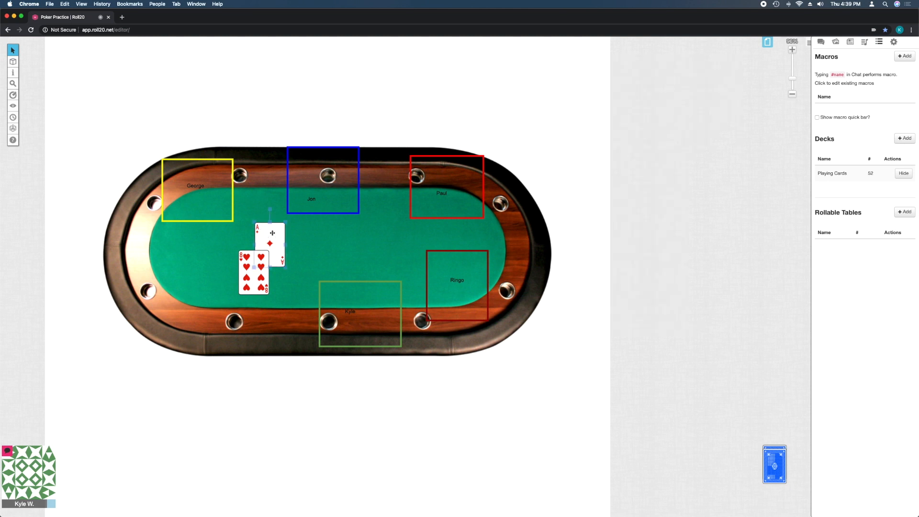
Test dealing a face-down card onto the felt, and delete the dealt cards from the table
left_click_drag(773, 461, 278, 227)
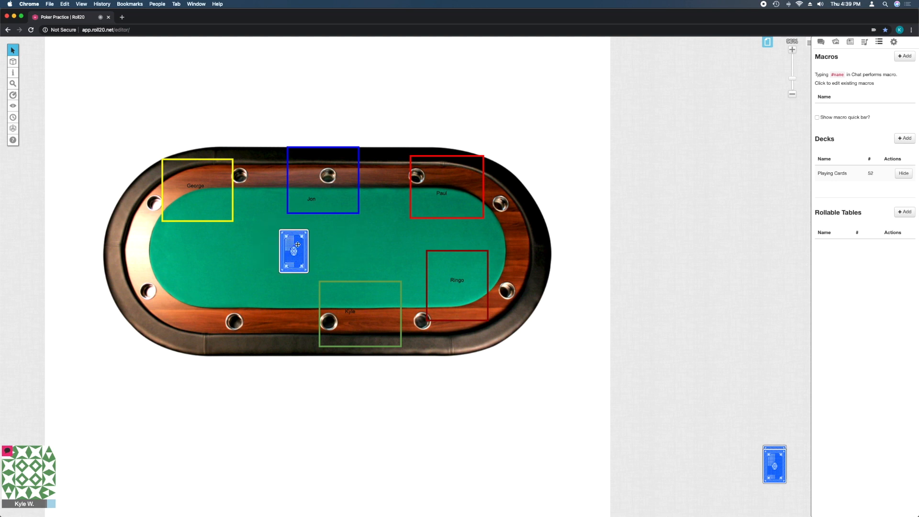
key("Delete")
mouse_move(778, 459)
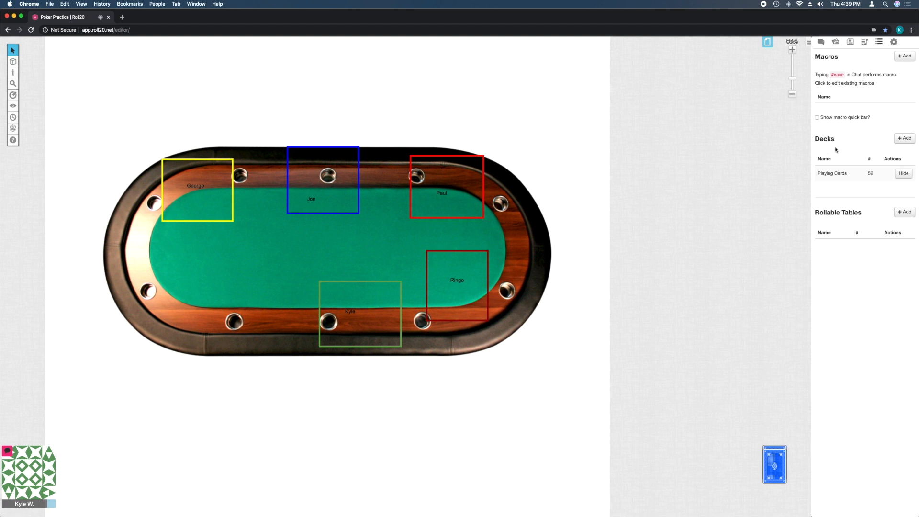
Add a new deck named 25s, disallow players from drawing from it and make its cards infinite with always a random card
left_click(905, 139)
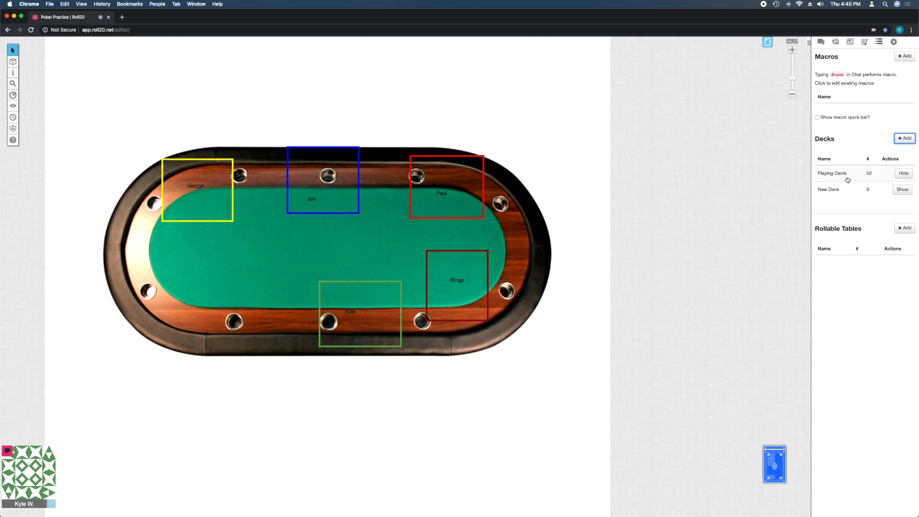
left_click(837, 191)
left_click_drag(452, 86, 297, 81)
type("25s")
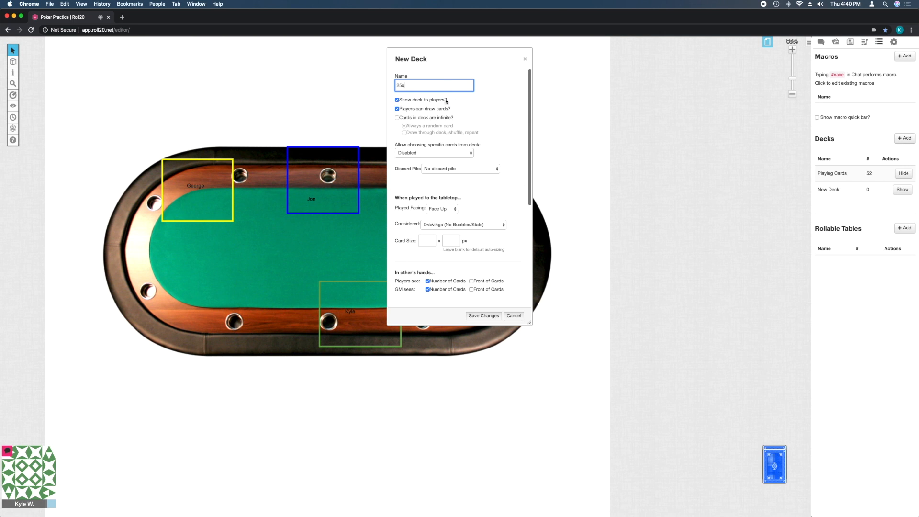
left_click(397, 110)
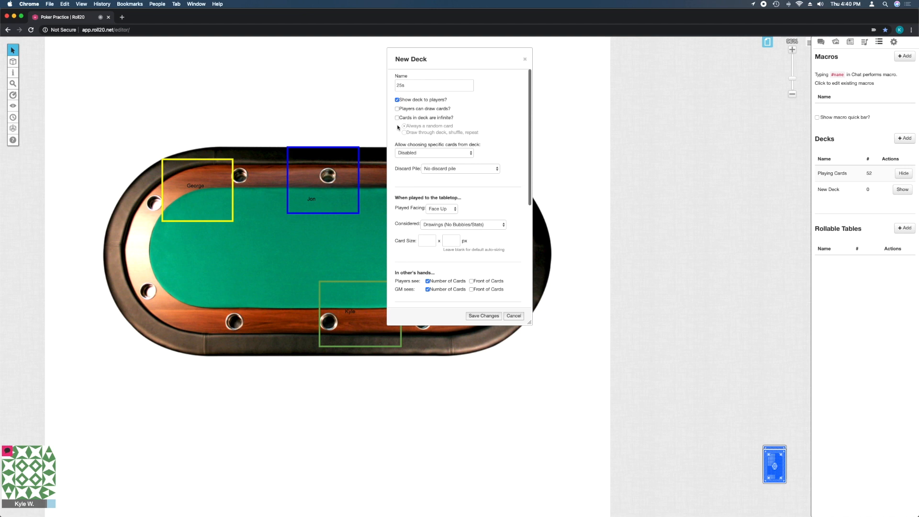
left_click(398, 117)
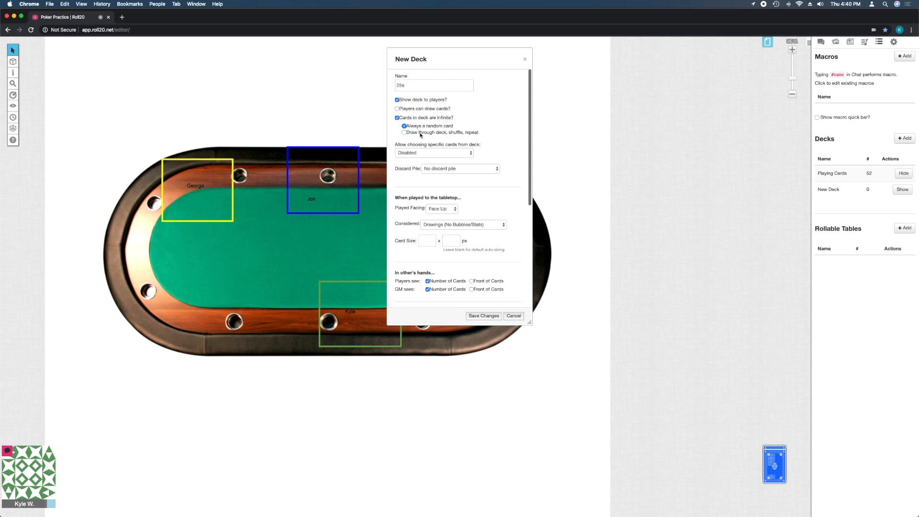
Upload blue chip.png from Downloads as the card backing of the 25s deck
scroll(490, 140, "down", 1)
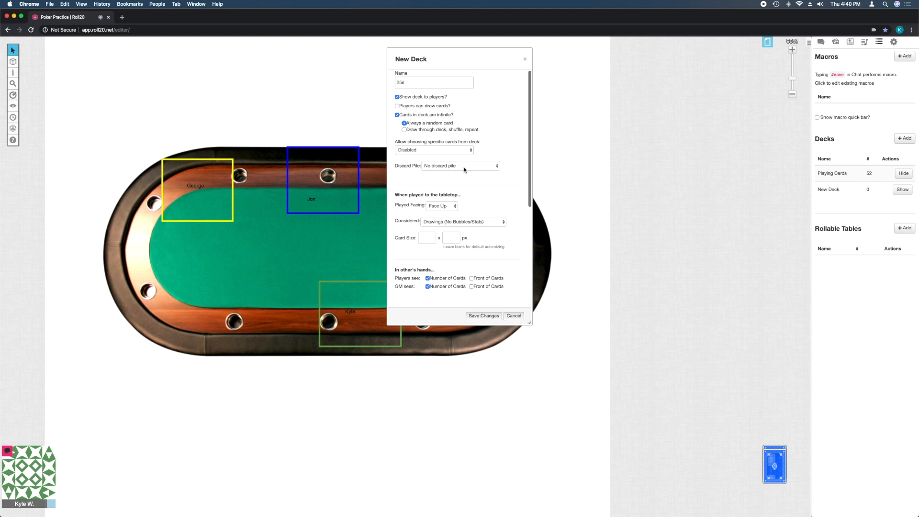
scroll(478, 179, "down", 5)
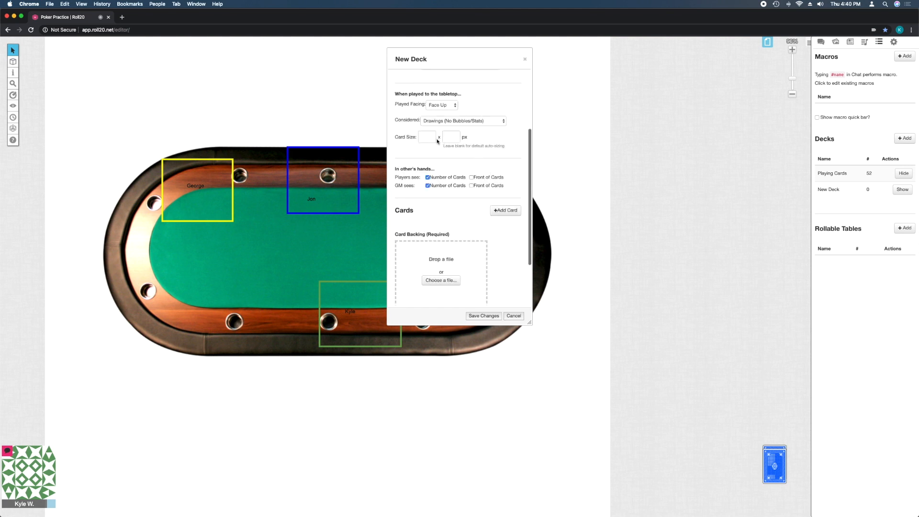
scroll(454, 162, "down", 1)
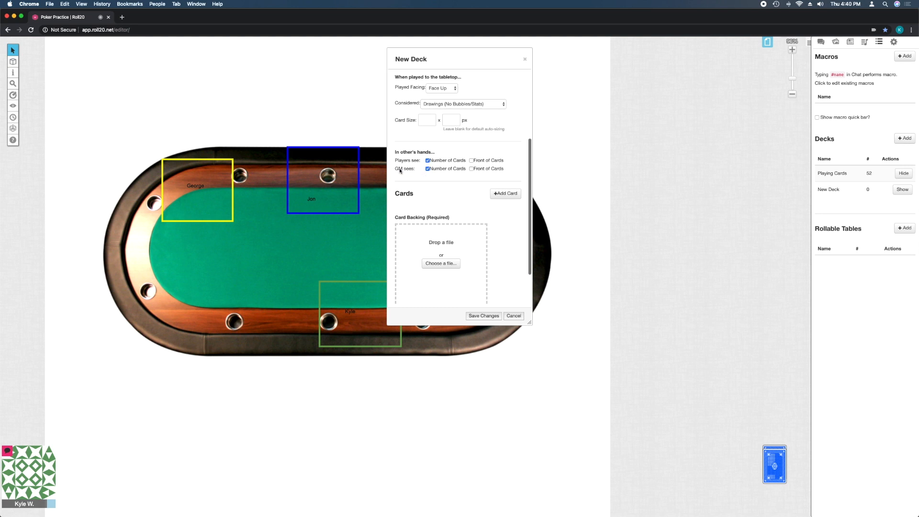
scroll(447, 187, "down", 3)
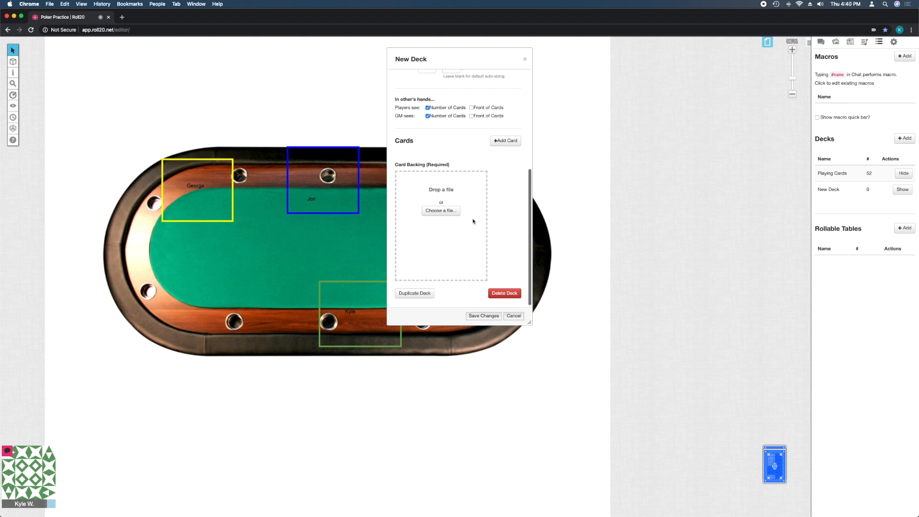
left_click(441, 211)
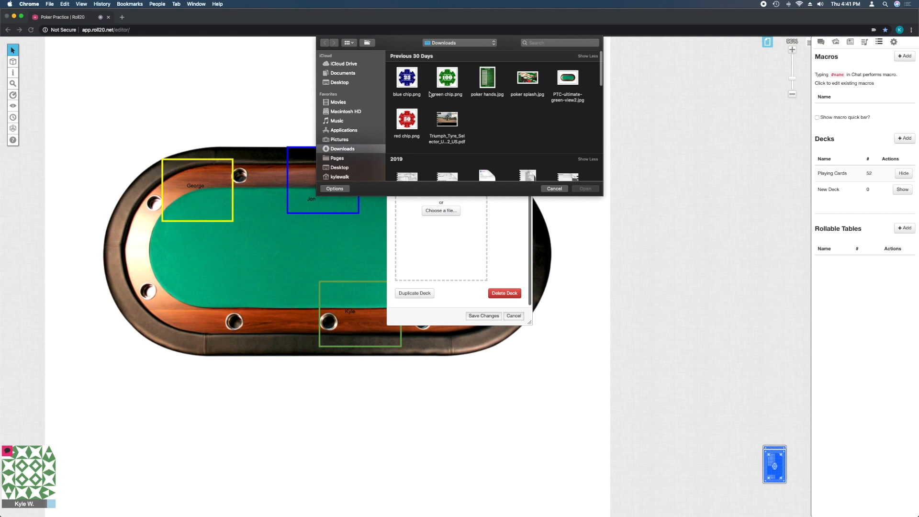
double_click(407, 77)
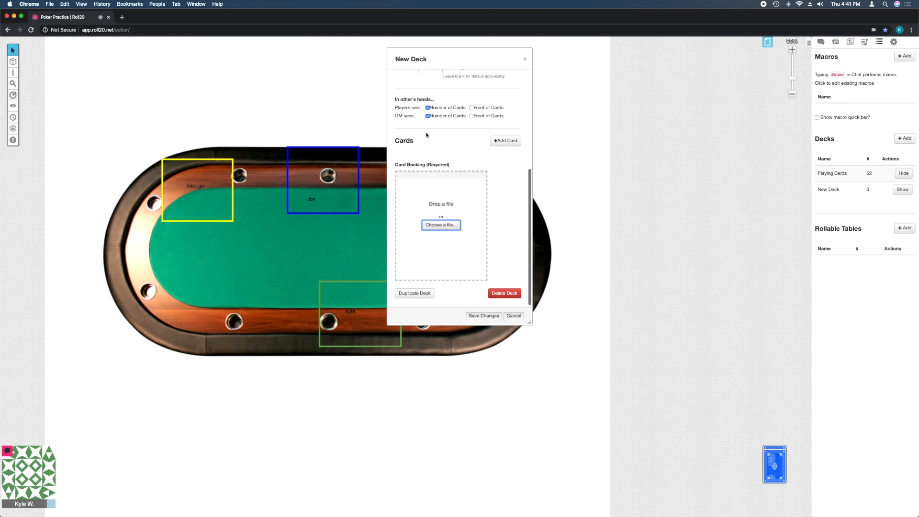
mouse_move(769, 456)
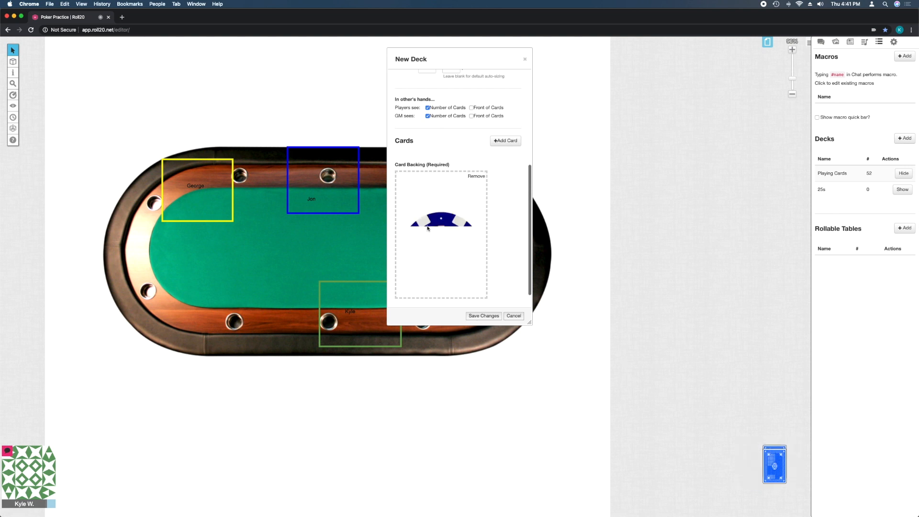
Add a card named 25c to the deck with the blue 25 chip image and save the card
left_click(501, 142)
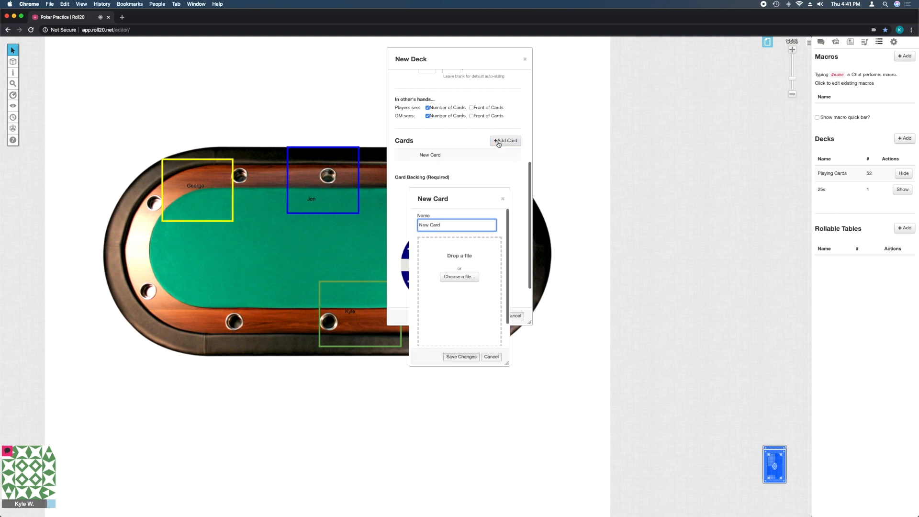
triple_click(415, 222)
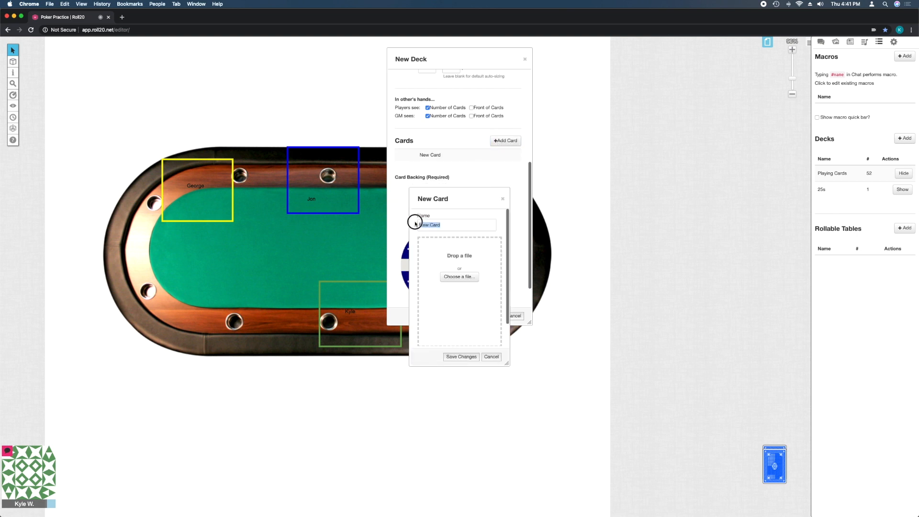
type("25c")
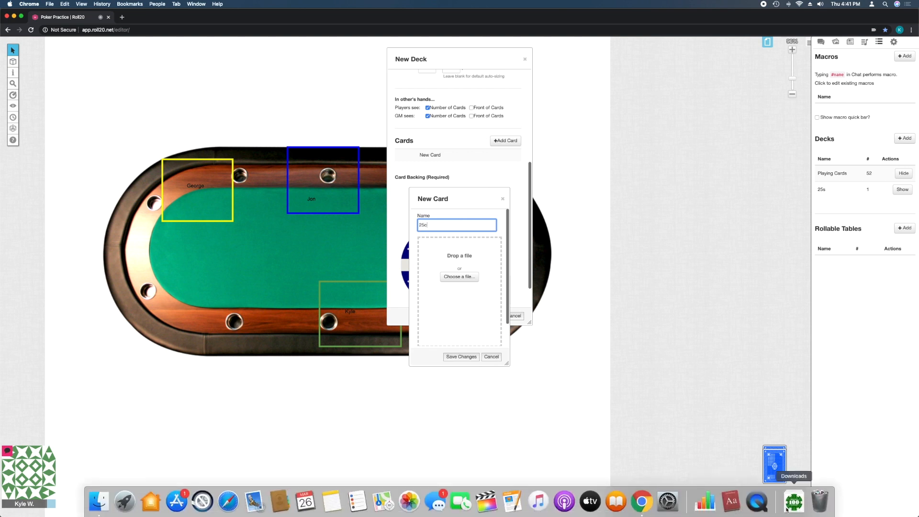
left_click(794, 501)
left_click_drag(797, 430, 453, 287)
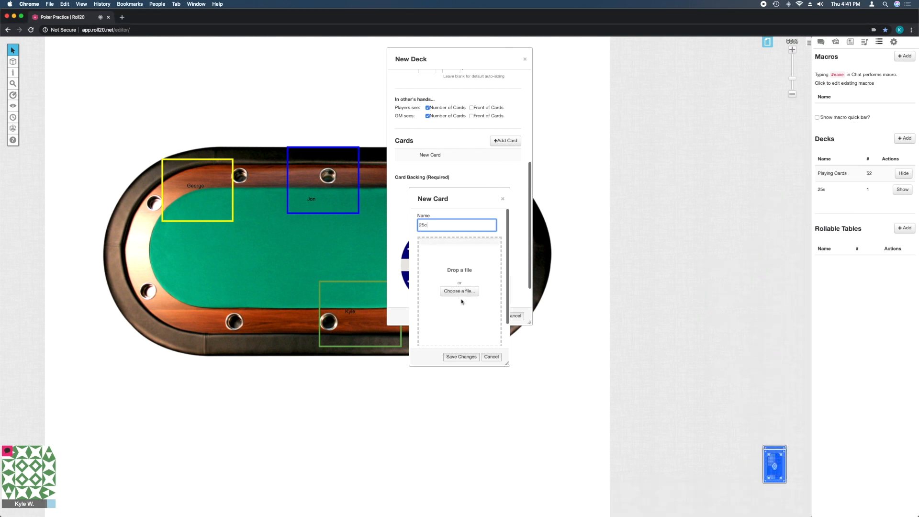
left_click(465, 356)
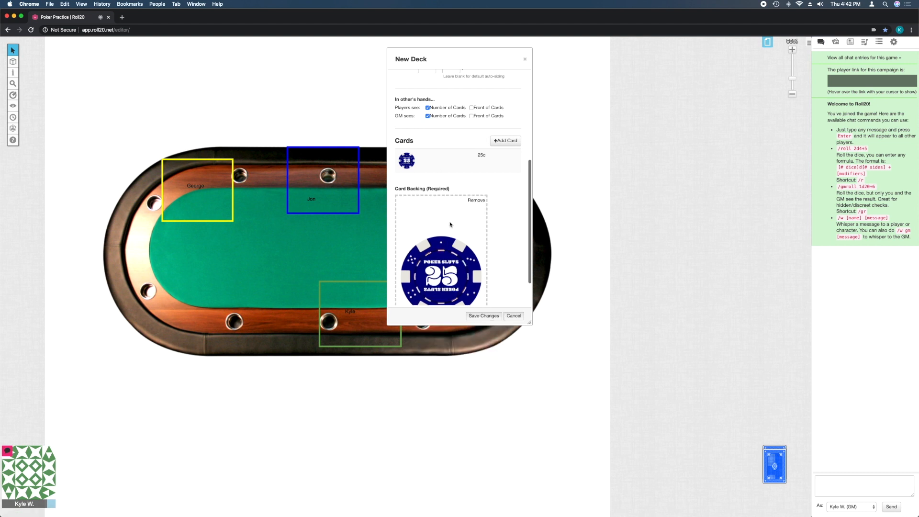
Review the 25s deck's settings, card and backing, and save the deck
scroll(509, 204, "up", 4)
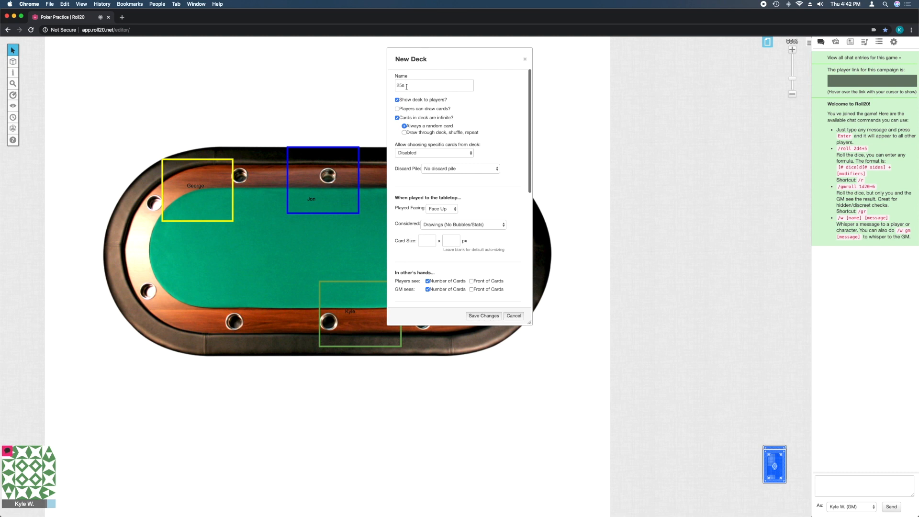
scroll(462, 99, "down", 1)
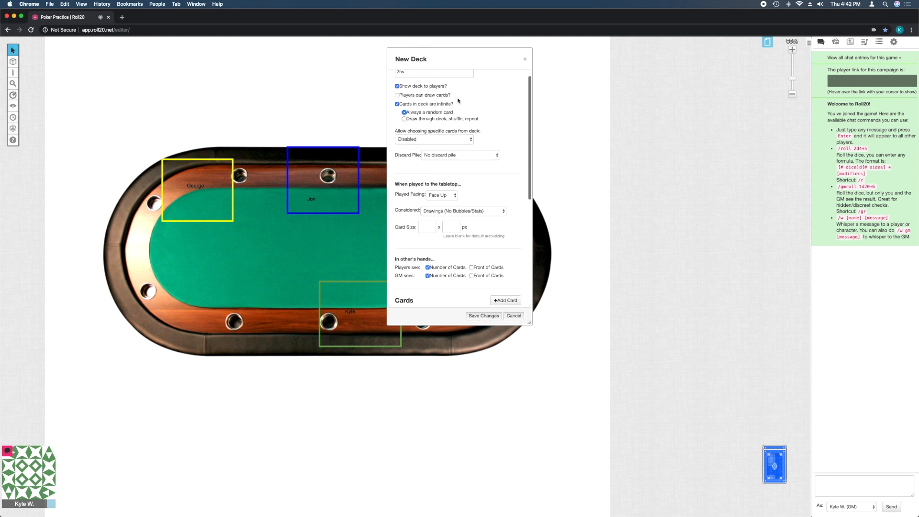
scroll(520, 148, "down", 10)
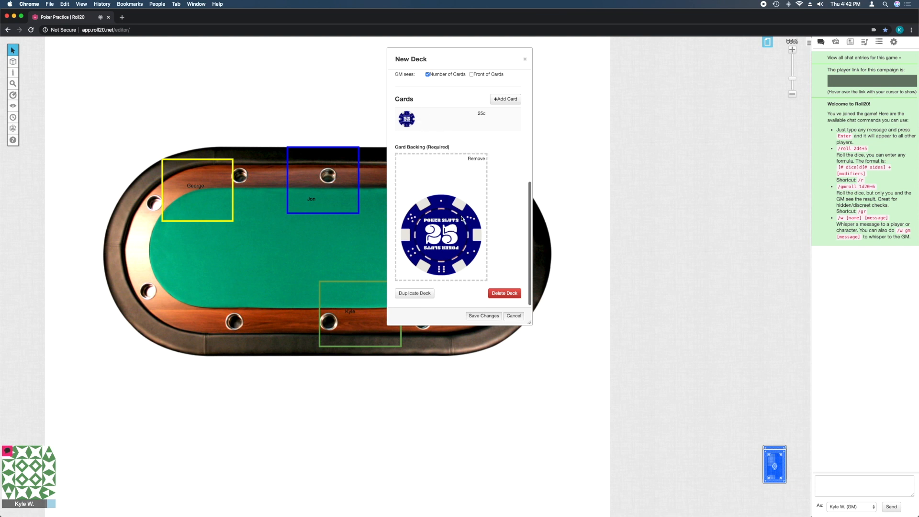
left_click(484, 316)
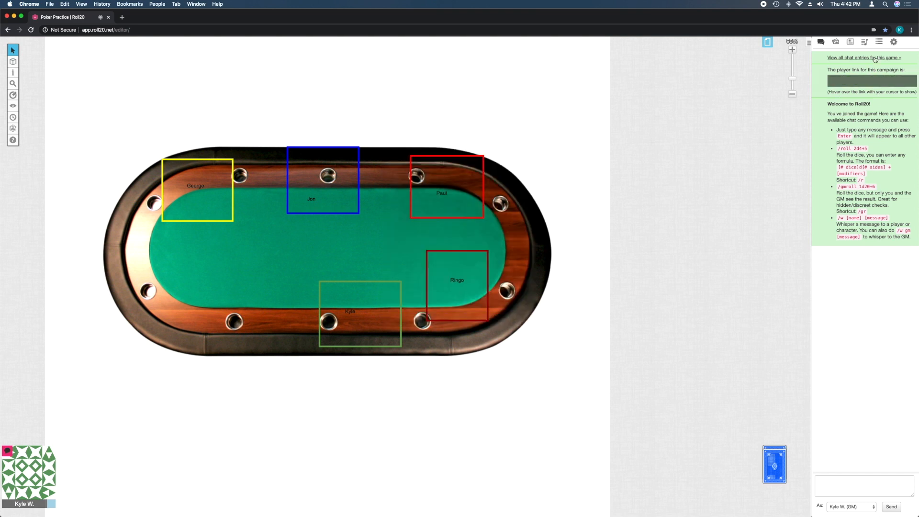
Show the 25s deck on the tabletop beside the Playing Cards deck
left_click(881, 42)
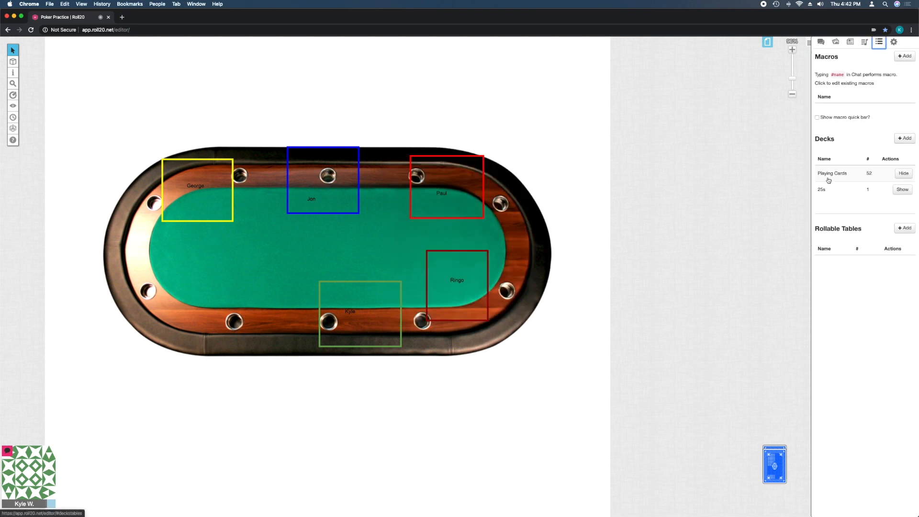
left_click(898, 190)
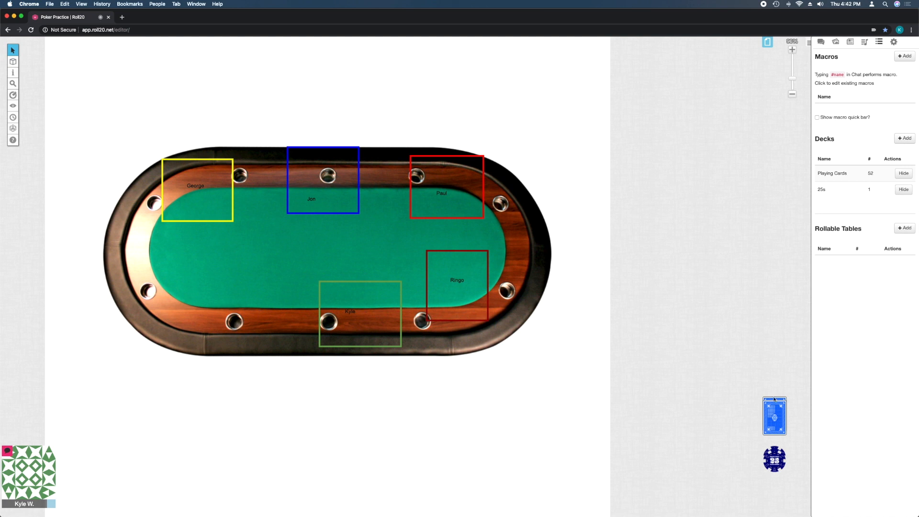
mouse_move(776, 413)
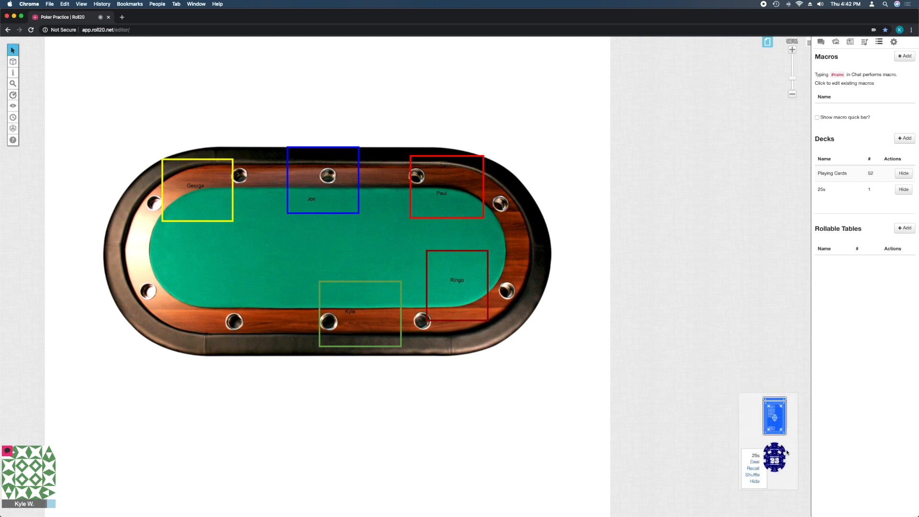
Add a new deck named 50s, disallow players from drawing its cards and make the cards in it infinite
left_click(906, 139)
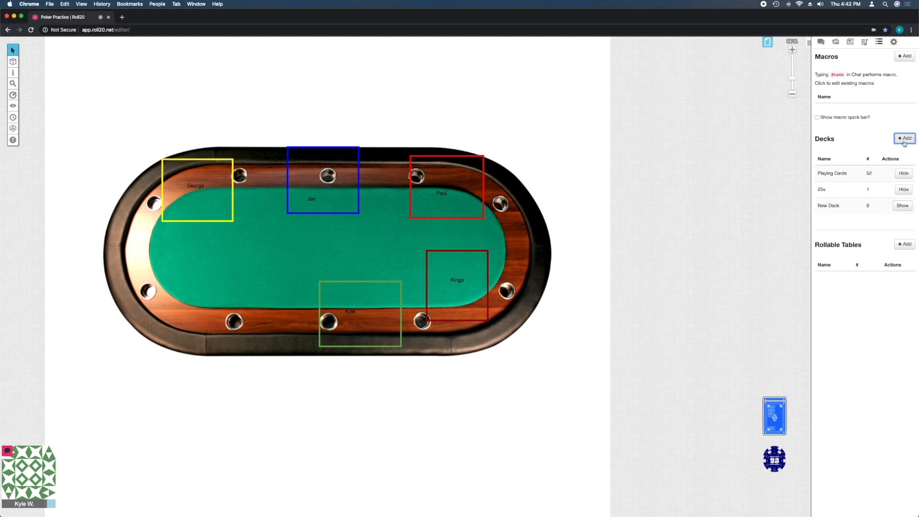
left_click_drag(464, 85, 370, 80)
type("50s")
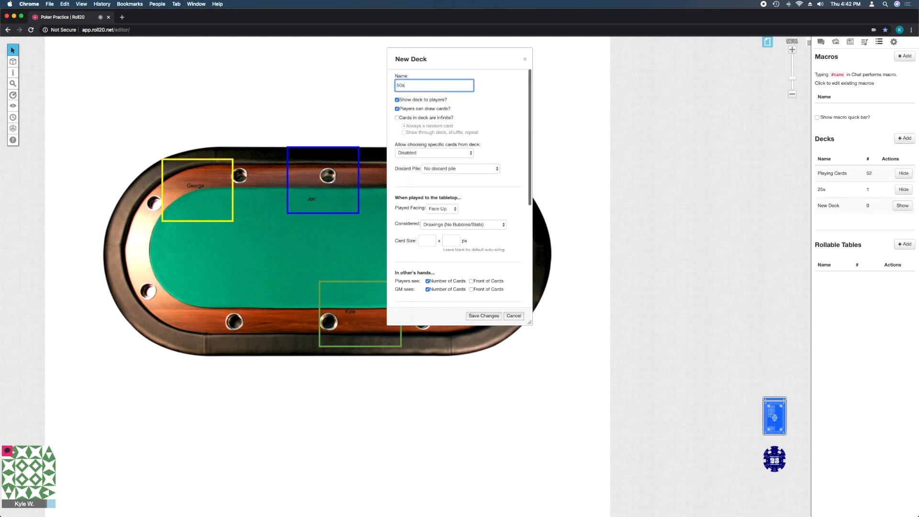
left_click(397, 110)
left_click(397, 108)
left_click(397, 118)
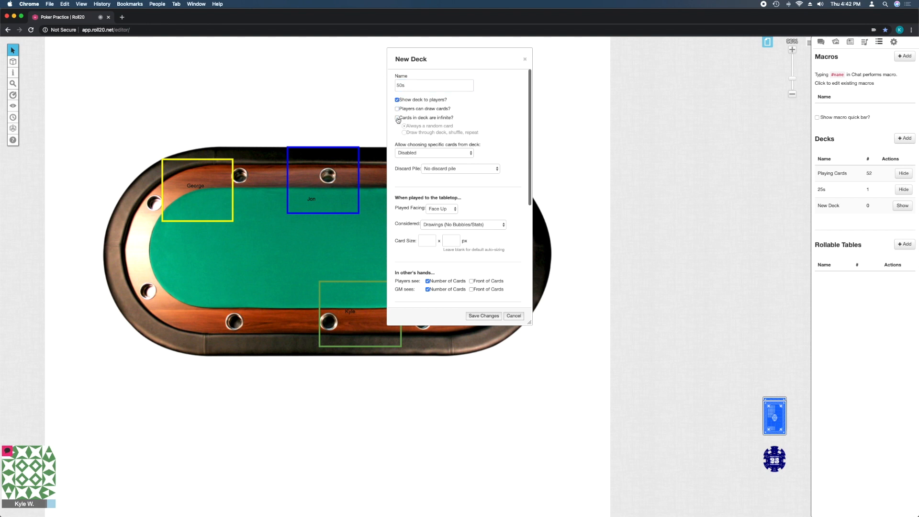
Upload red chip.png from Downloads as the card backing of the 50s deck
scroll(453, 188, "down", 5)
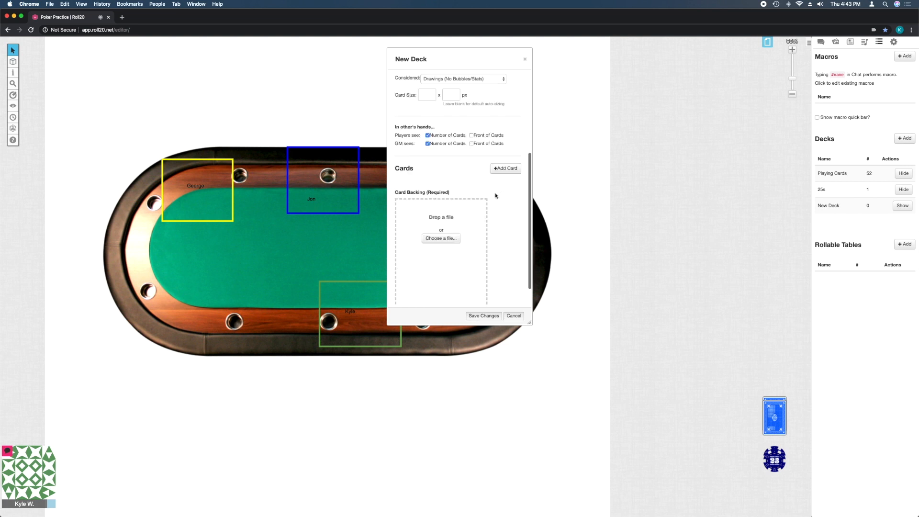
left_click(437, 240)
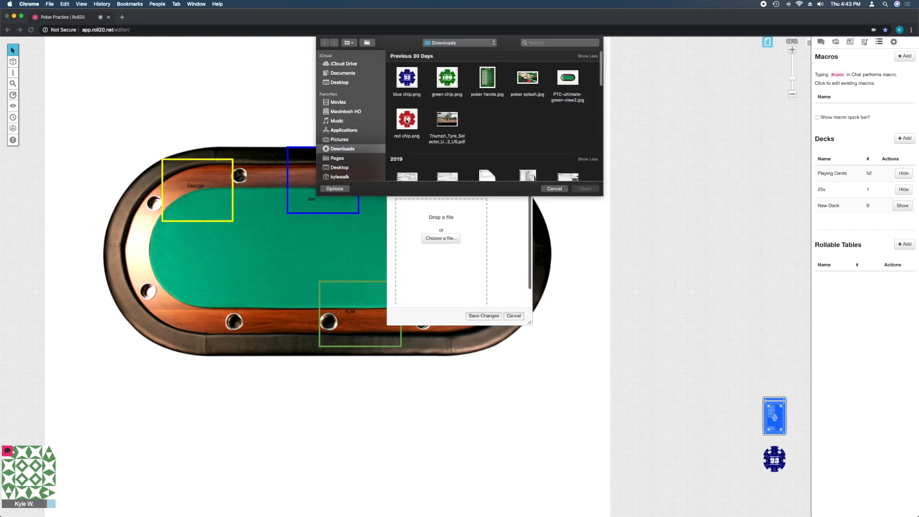
left_click_drag(407, 119, 431, 245)
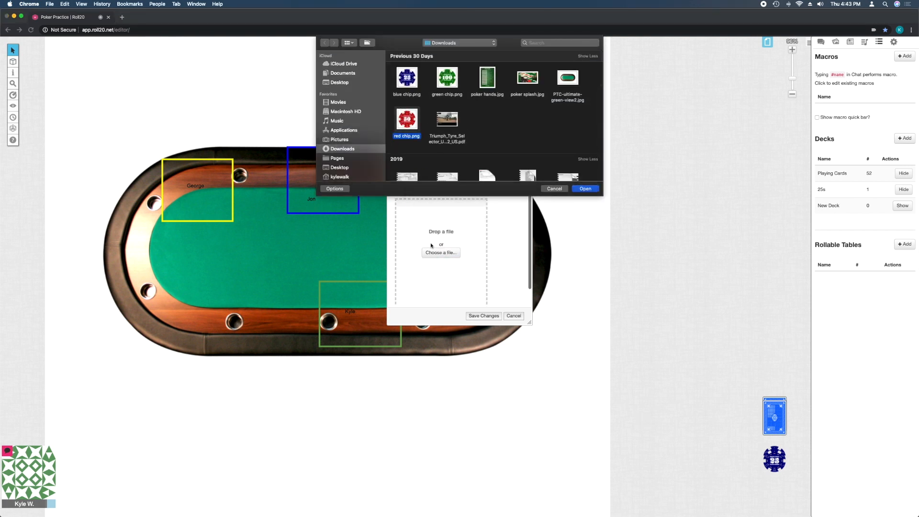
left_click(573, 190)
Add a card named 50c with the red 50 chip image, save the card and deck, and show the 50s deck on the tabletop
left_click(505, 168)
type("50c")
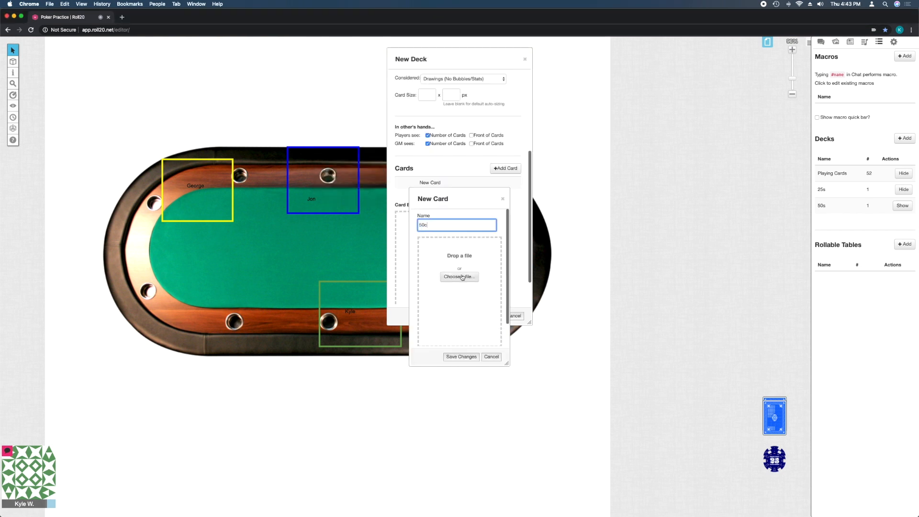
left_click(793, 504)
left_click_drag(774, 415, 444, 271)
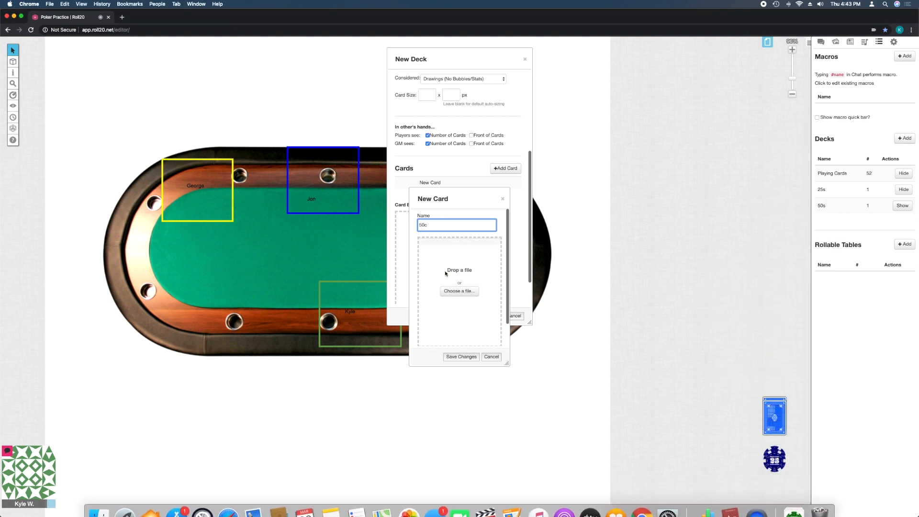
left_click(461, 357)
left_click(483, 315)
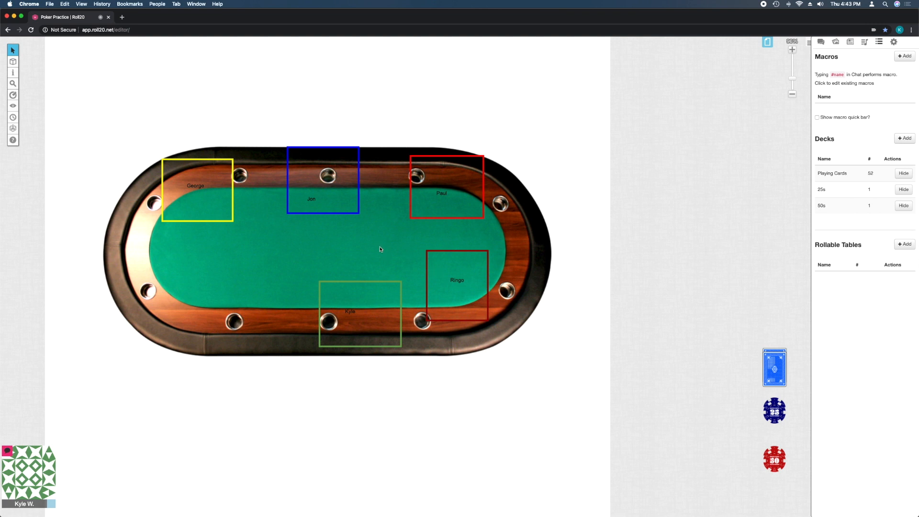
Recall all cards of the Playing Cards deck with shuffling after the recall enabled
mouse_move(778, 362)
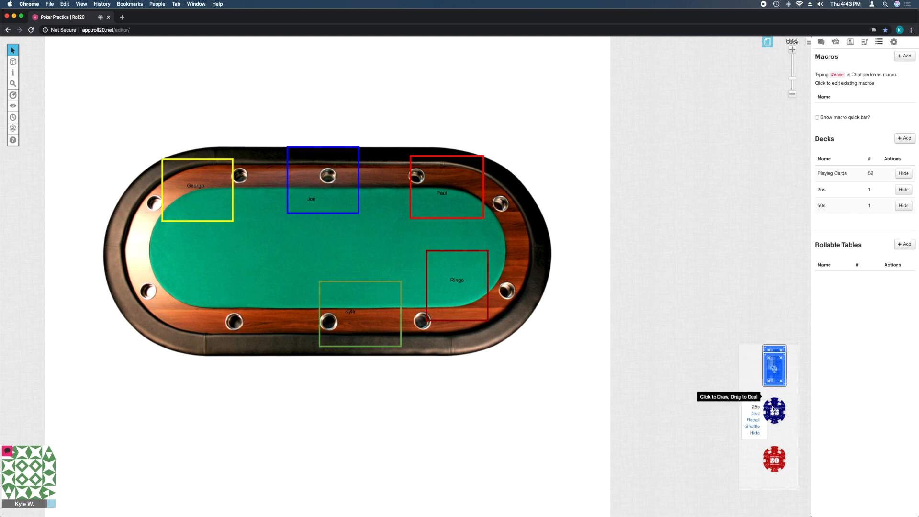
mouse_move(776, 407)
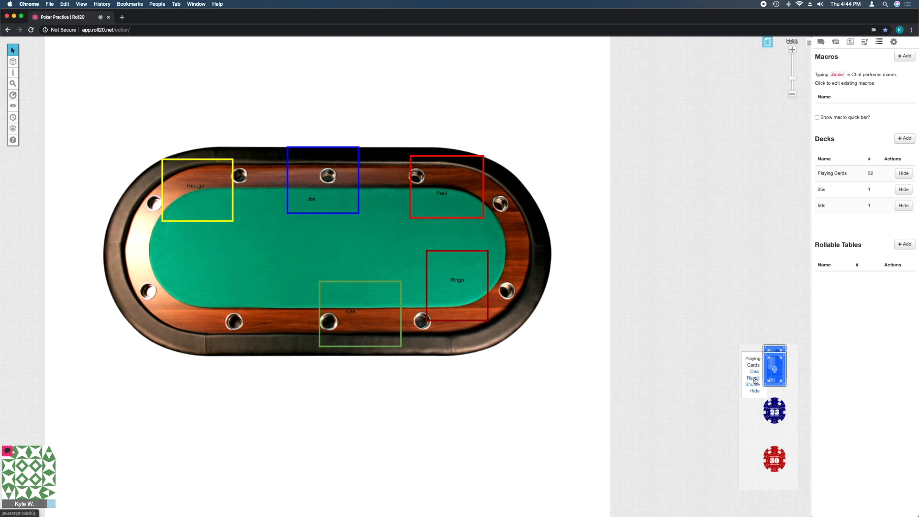
left_click(753, 378)
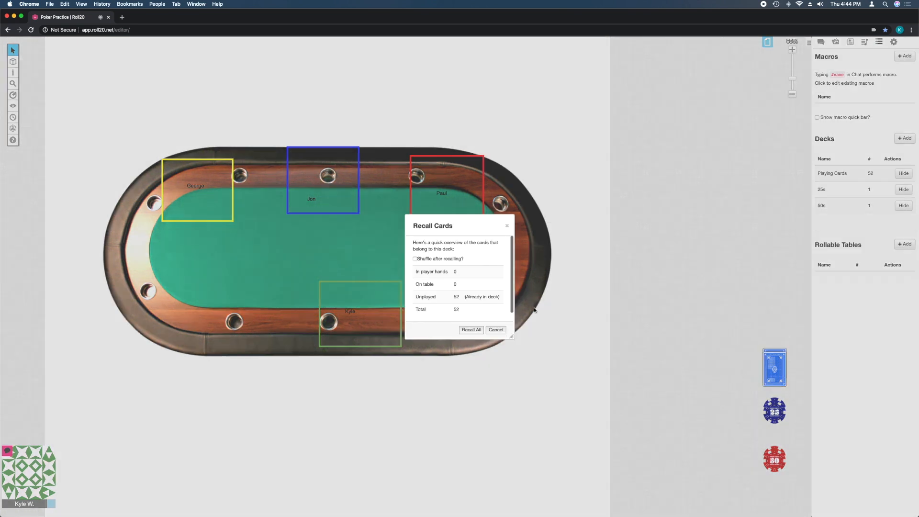
left_click(415, 259)
scroll(478, 257, "down", 1)
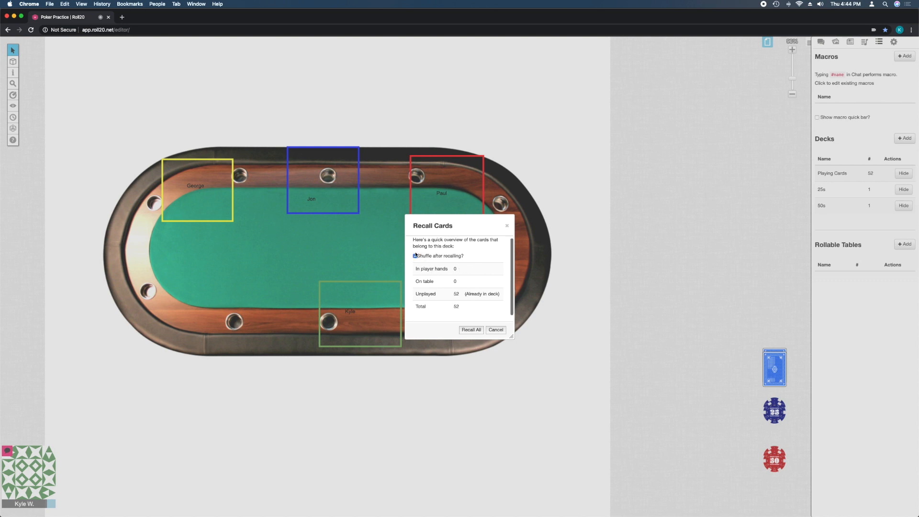
left_click(470, 331)
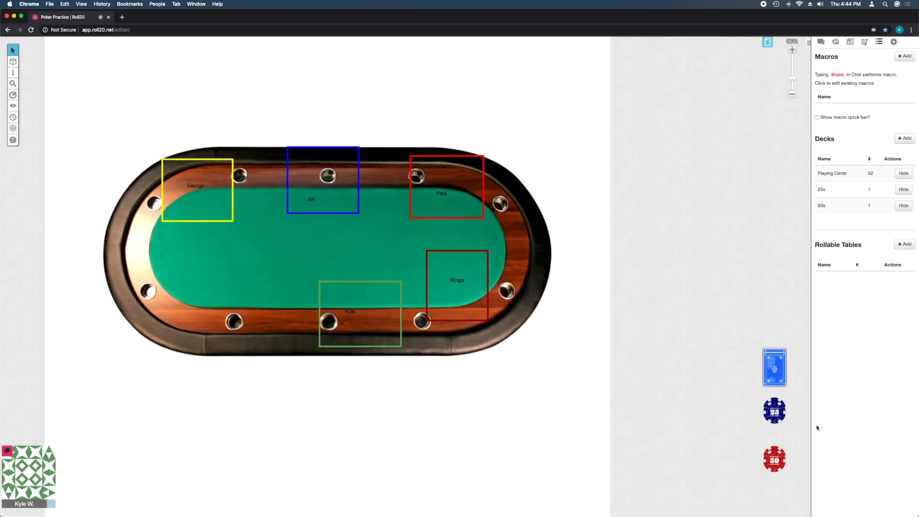
Deal one playing card directly to the host player's avatar, and deal one more card from the same deck to All Players
mouse_move(773, 368)
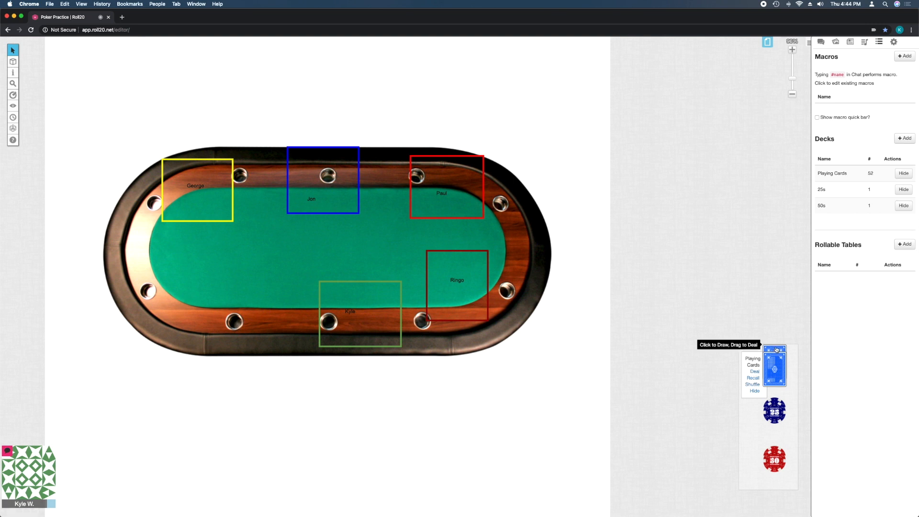
left_click_drag(776, 349, 27, 462)
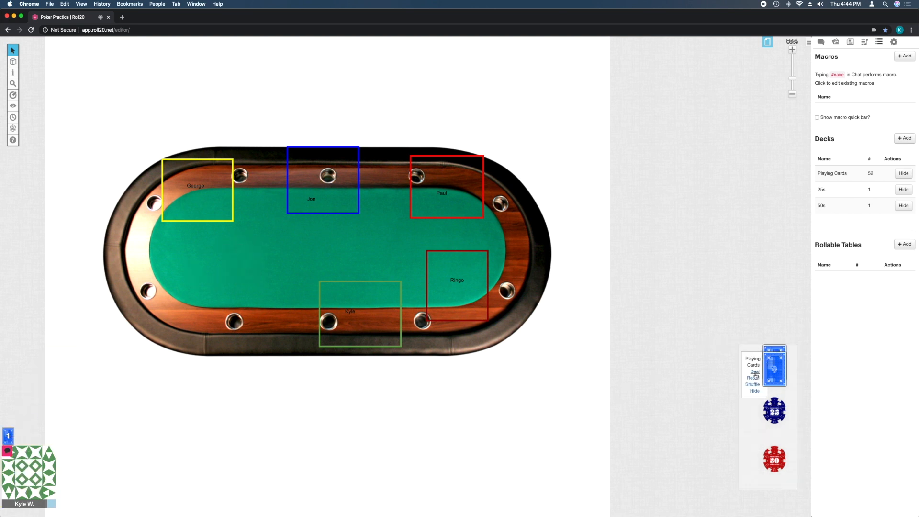
left_click(755, 372)
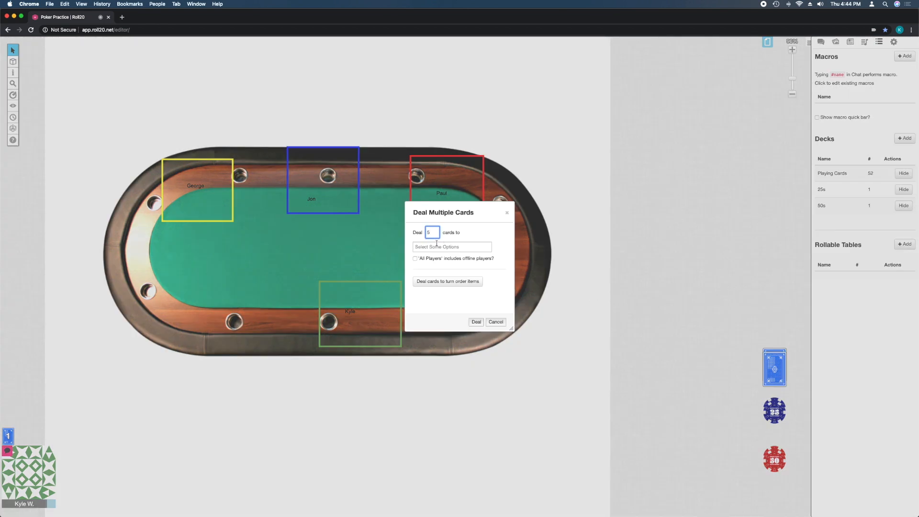
left_click(436, 246)
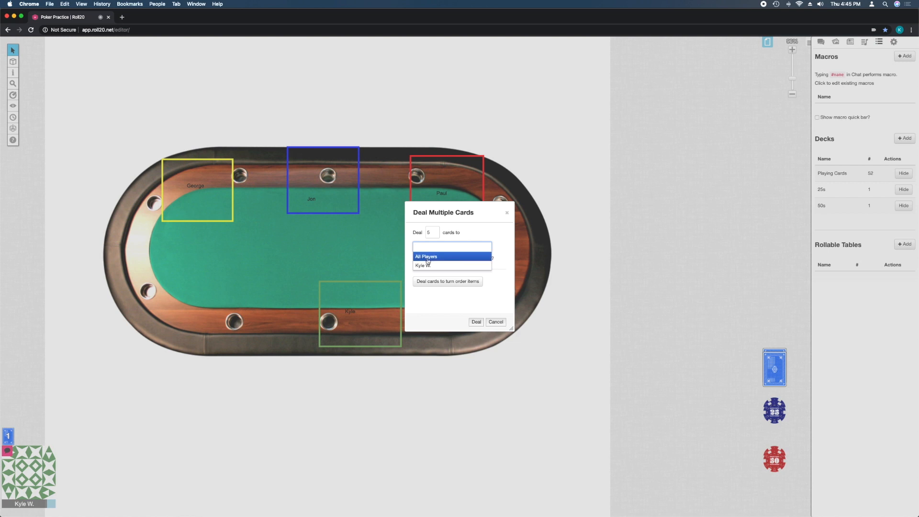
left_click(426, 257)
left_click(435, 233)
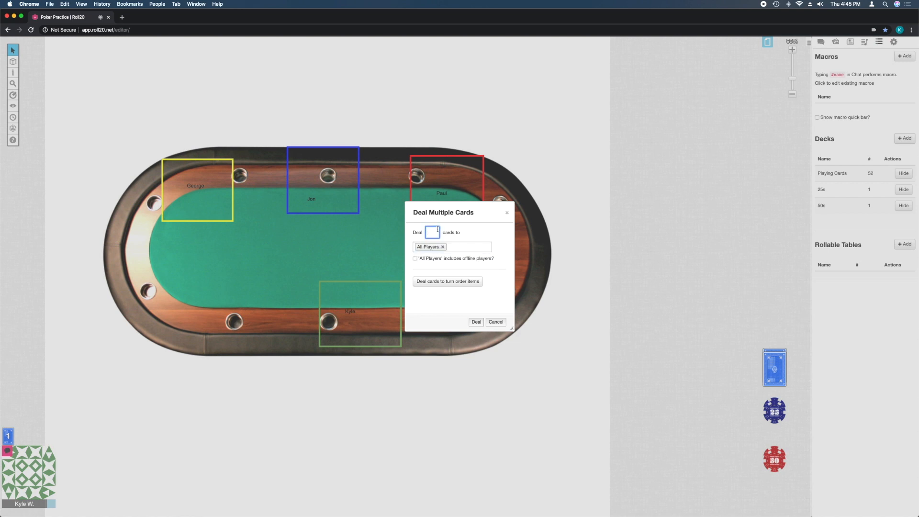
left_click(477, 321)
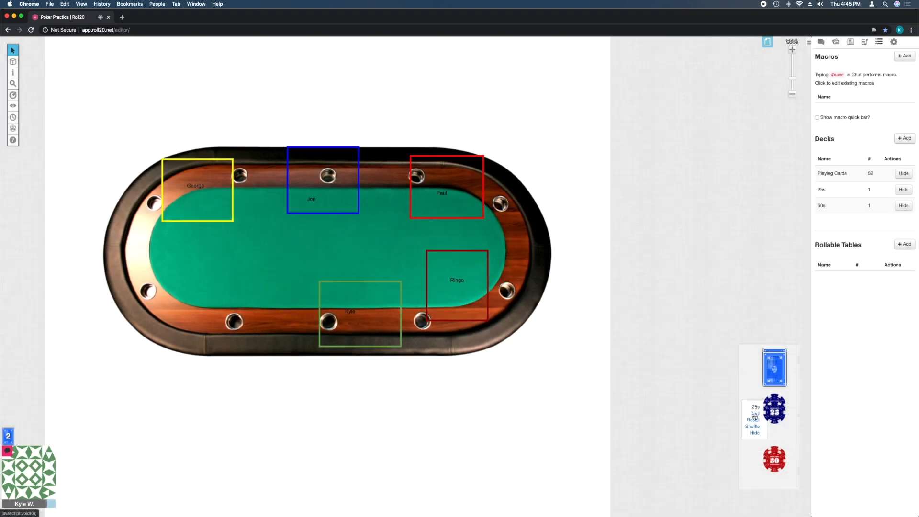
Deal 10 chips from the 25s deck to All Players
left_click(755, 414)
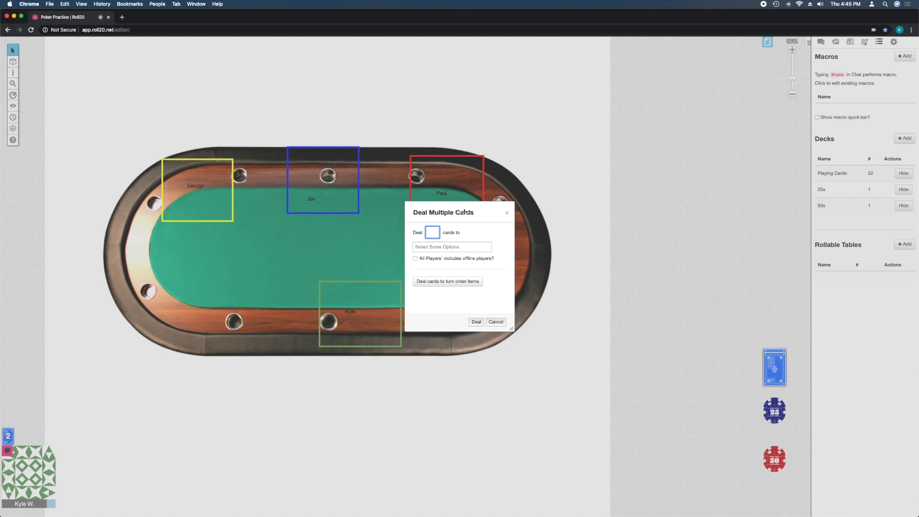
type("10")
left_click(438, 249)
left_click(437, 256)
left_click(477, 323)
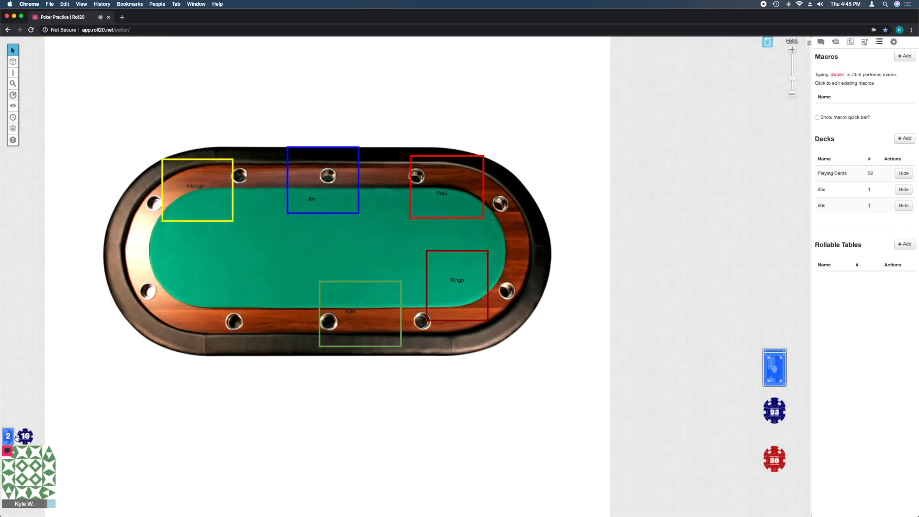
Deal 10 chips from the 50s deck to All Players
right_click(778, 445)
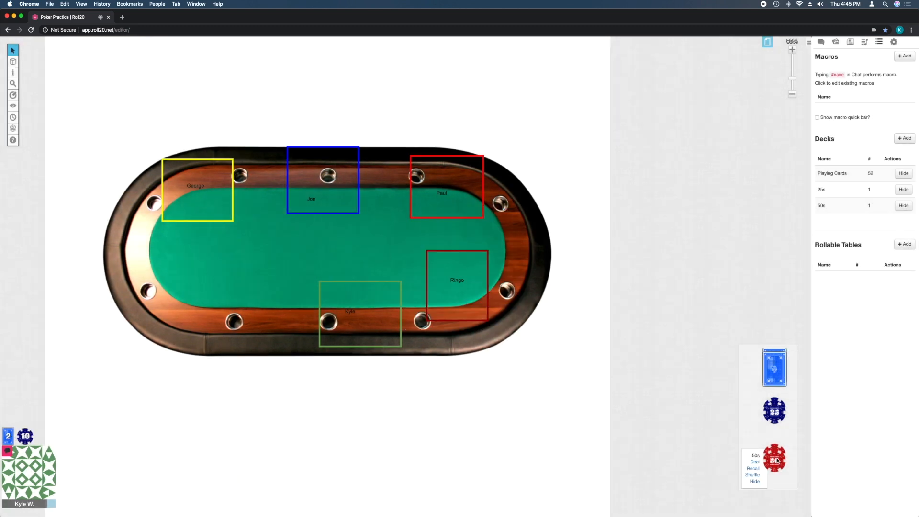
left_click(751, 461)
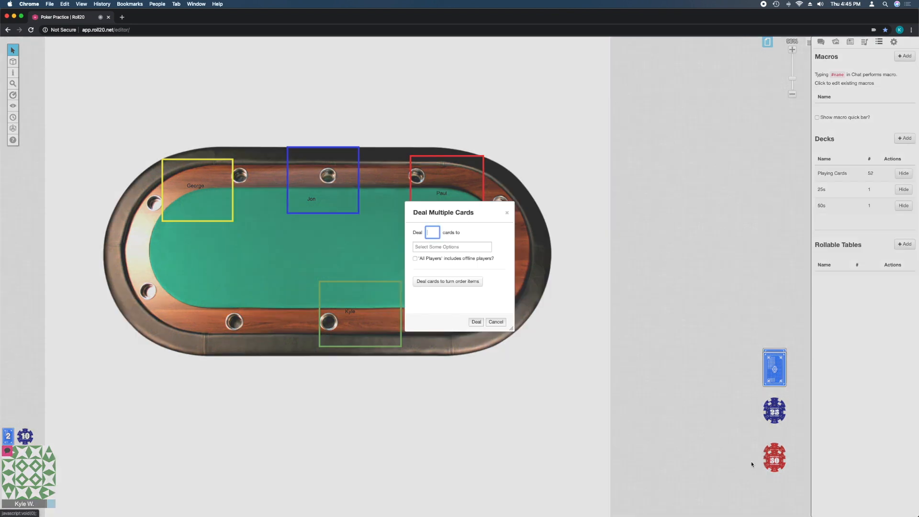
left_click(434, 247)
left_click(432, 258)
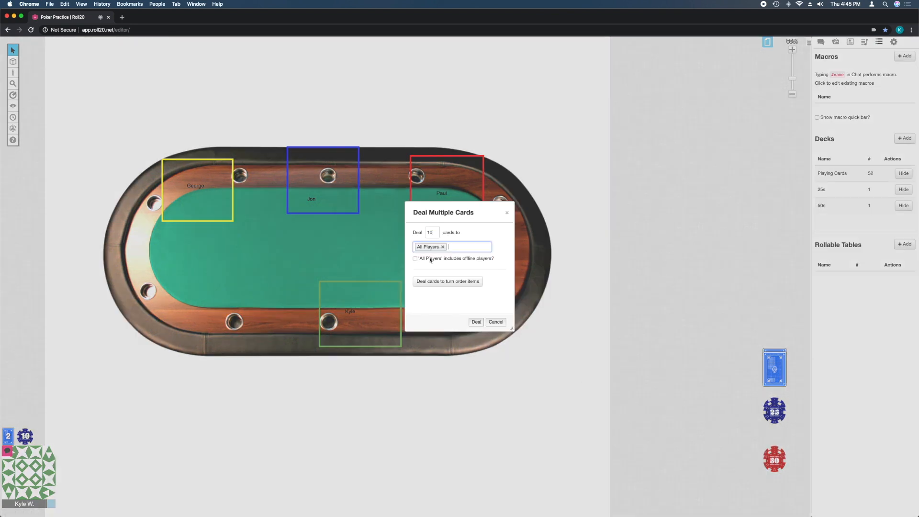
left_click(479, 323)
Deal one face-down playing card onto the middle of the table, with three face-up cards in a row beside it
mouse_move(777, 356)
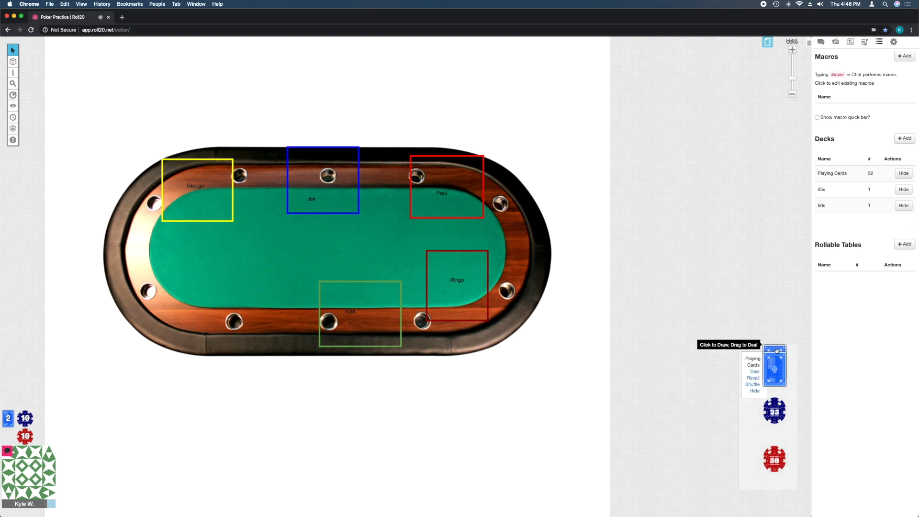
mouse_move(777, 350)
left_mouse_down()
mouse_move(335, 223)
mouse_move(249, 230)
left_mouse_up()
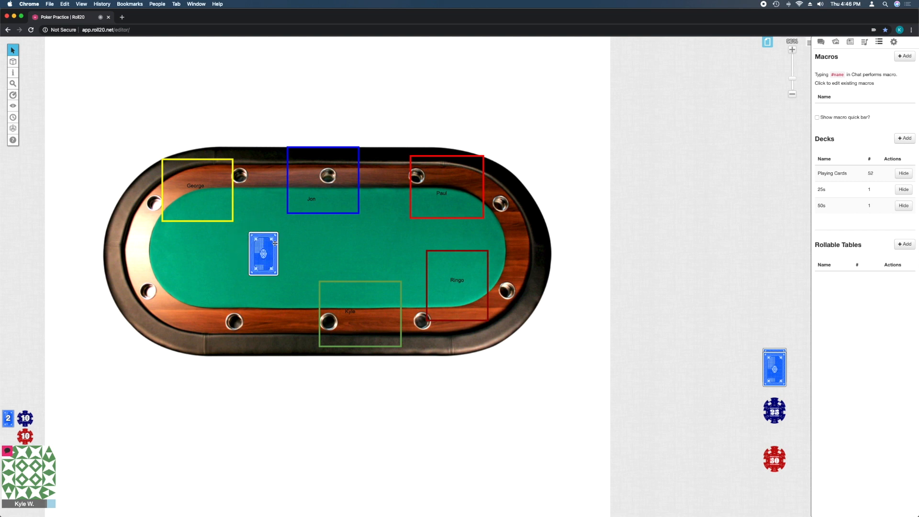
mouse_move(778, 349)
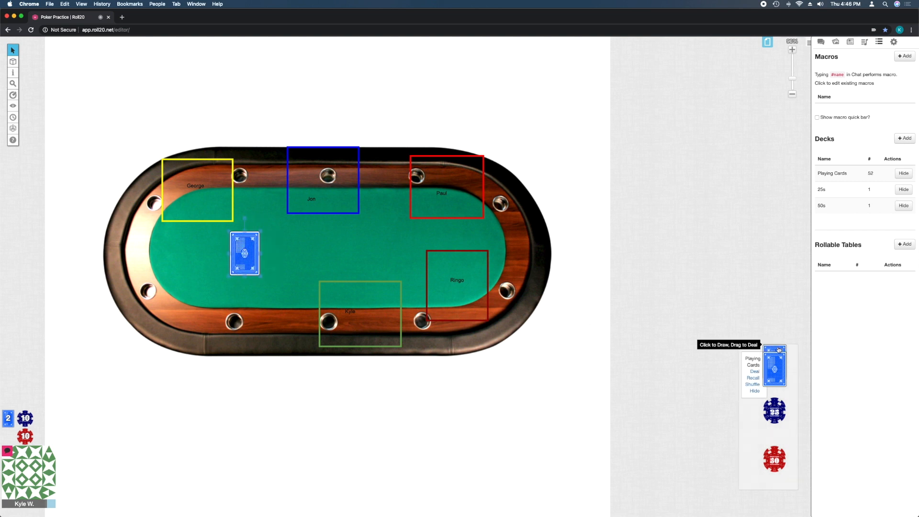
mouse_move(779, 349)
left_mouse_down()
mouse_move(361, 223)
mouse_move(284, 234)
left_mouse_up()
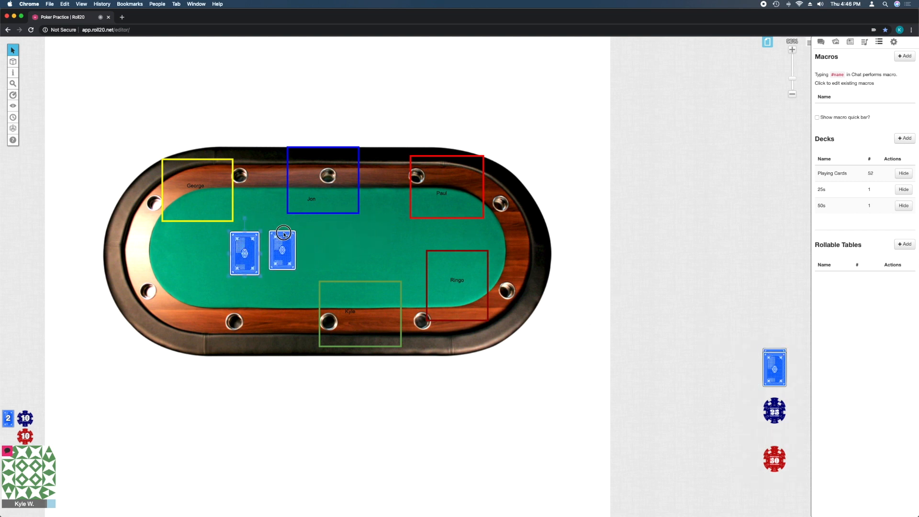
left_click_drag(293, 246, 308, 254)
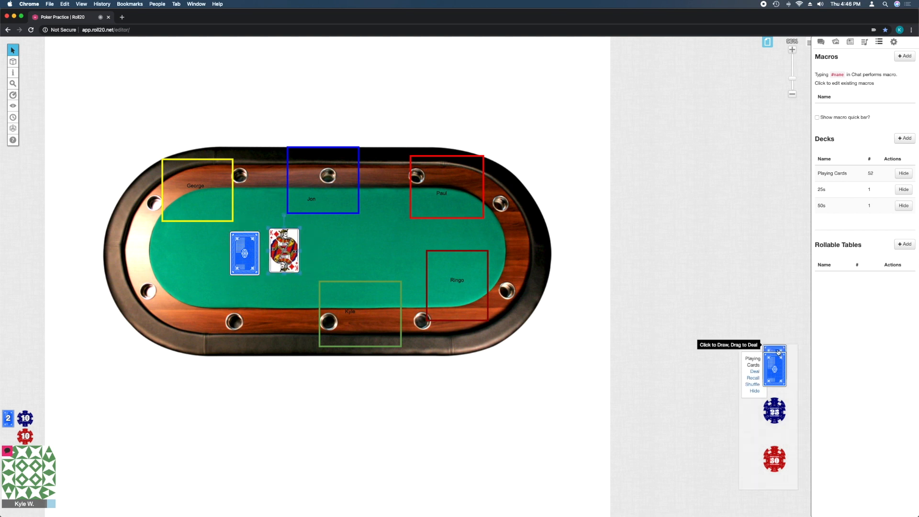
mouse_move(777, 353)
left_mouse_down()
mouse_move(611, 296)
mouse_move(320, 231)
left_mouse_up()
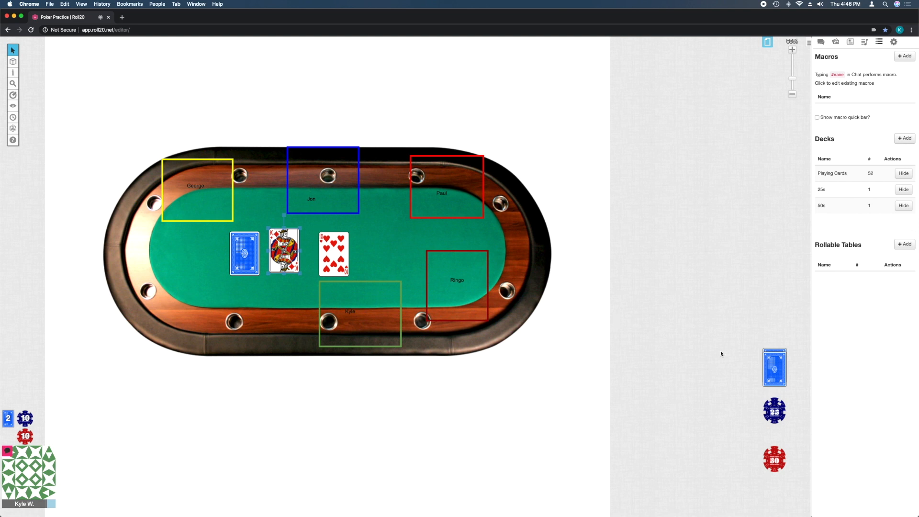
left_click_drag(774, 357, 378, 236)
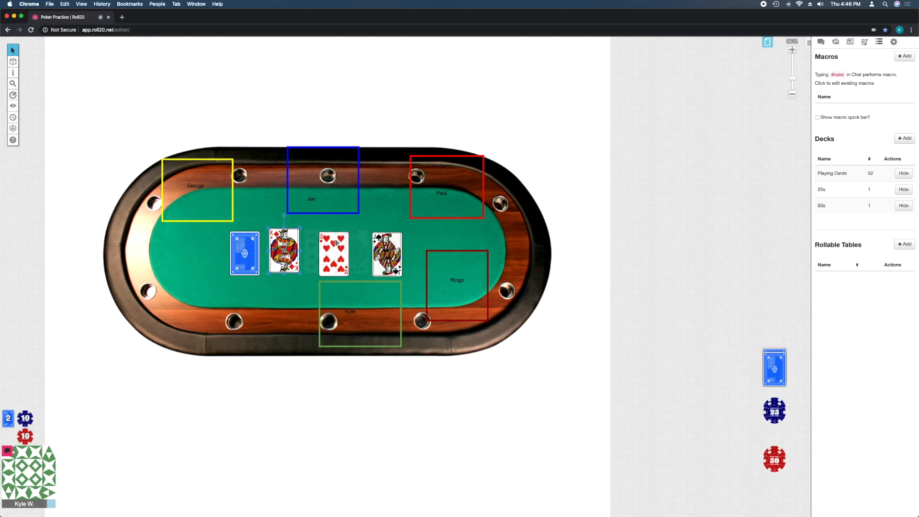
Take the face-up king of diamonds from the table into the hand and show the hand's cards
right_click(286, 235)
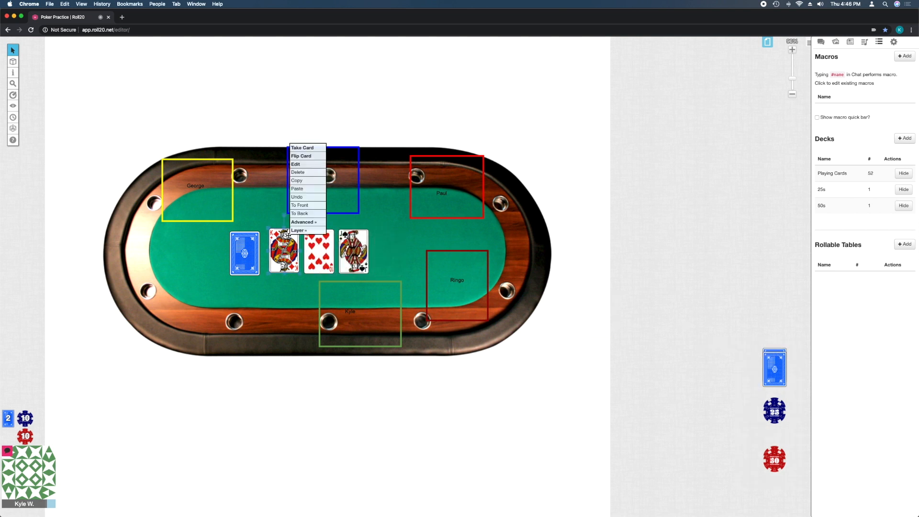
left_click(309, 148)
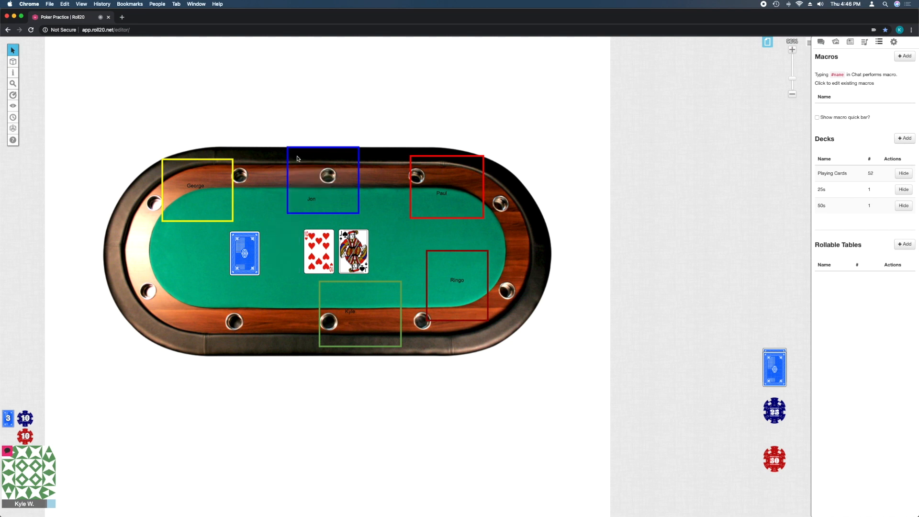
mouse_move(8, 420)
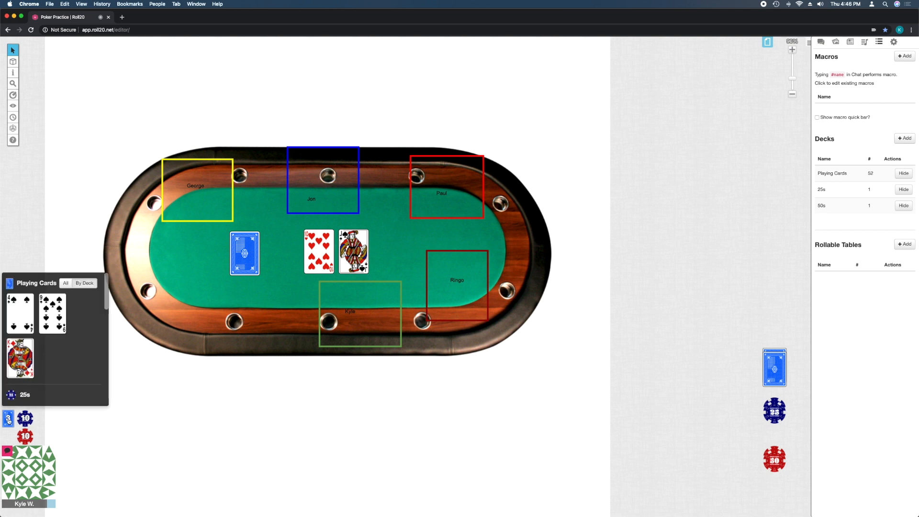
Flip the face-down card face up and move it beside the two other face-up cards to close the row
right_click(316, 256)
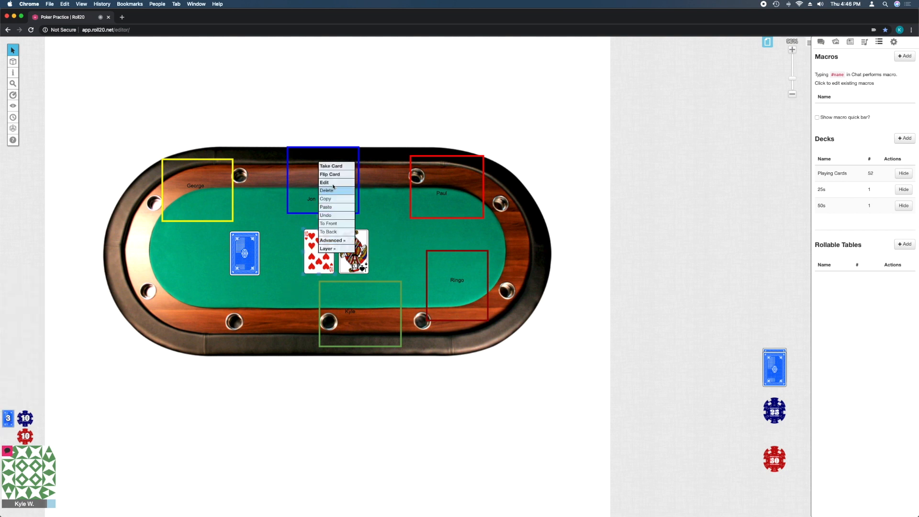
left_click(277, 240)
right_click(247, 246)
left_click(270, 167)
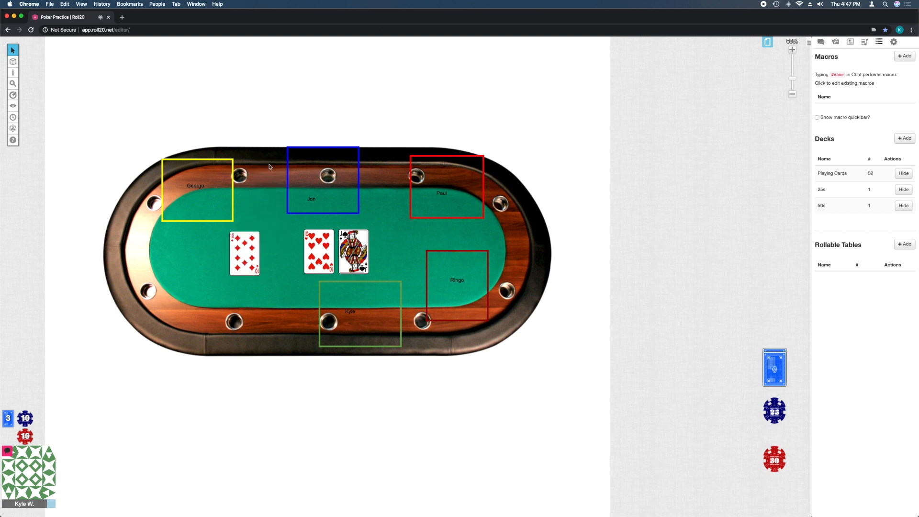
left_click_drag(234, 265, 275, 265)
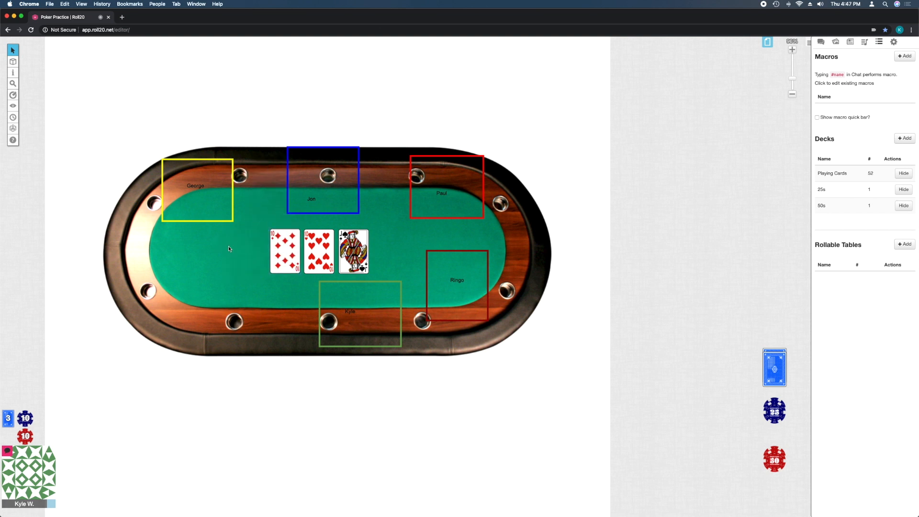
Play two chips of the 50s deck from the hand onto the host's green seat box and close the hand
mouse_move(10, 418)
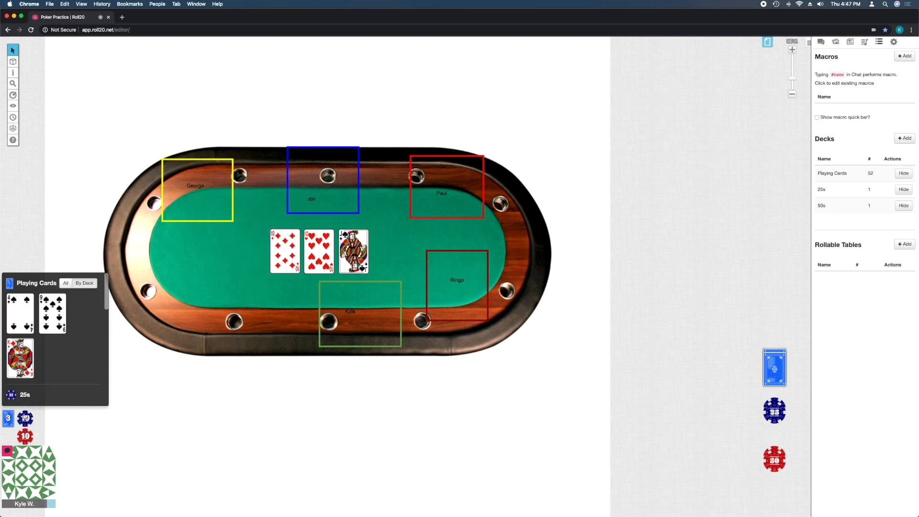
scroll(78, 330, "down", 10)
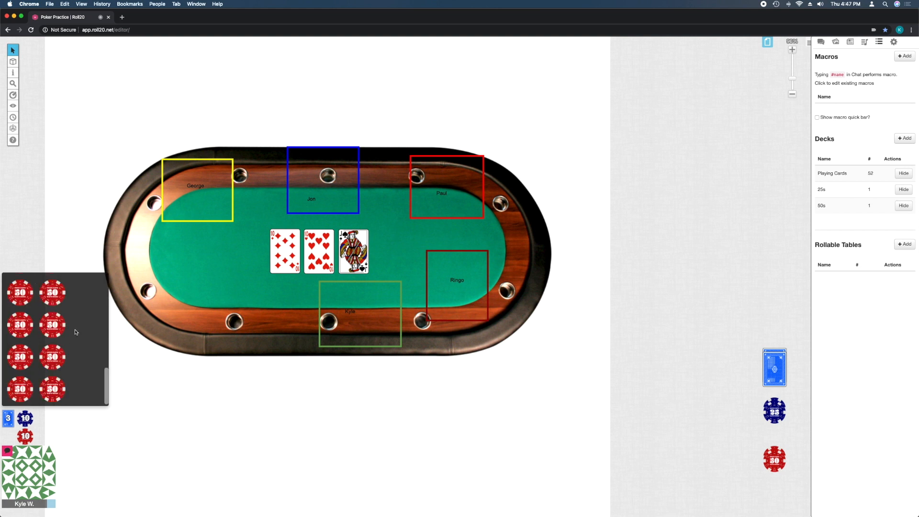
left_click_drag(57, 319, 383, 335)
left_click_drag(53, 352, 381, 324)
left_click(300, 327)
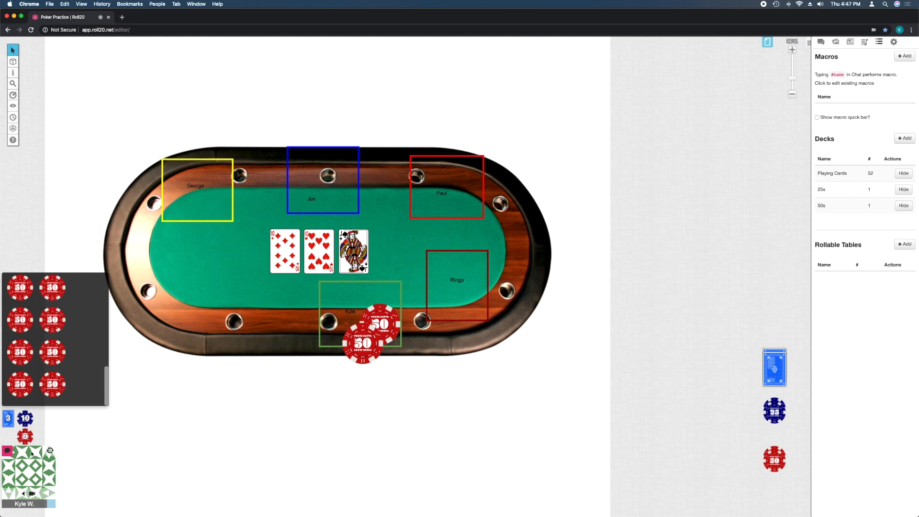
left_click(29, 436)
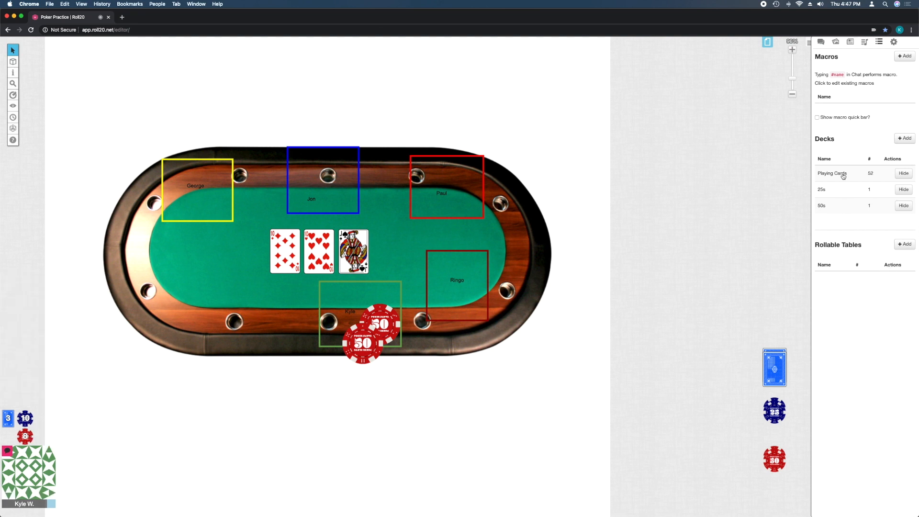
Set the 50s deck's card size to 35 x 35 px and play one 50 chip onto the table
left_click(865, 210)
key("Tab")
key("Tab")
key("Tab")
key("Tab")
key("Tab")
key("Tab")
key("Tab")
key("Tab")
key("Tab")
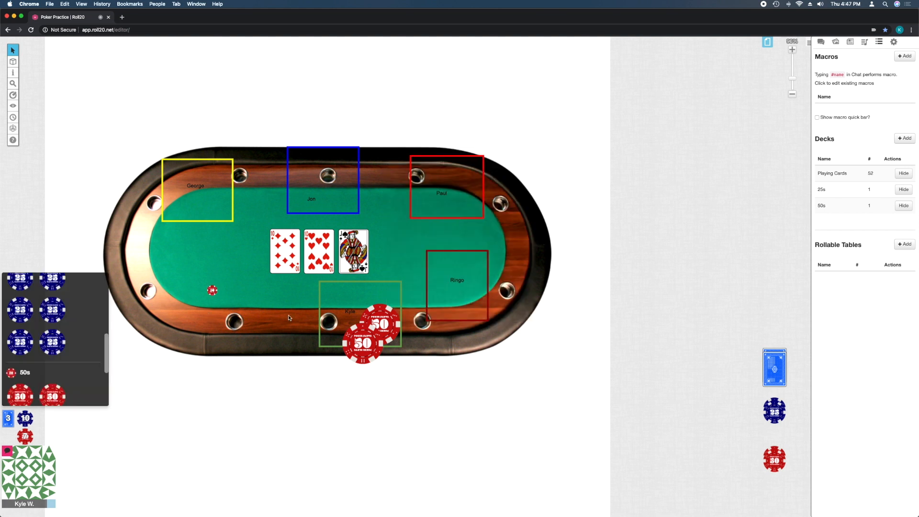
Set the 50s deck's card size to 50 px and play another 50 chip beside the face-up cards
left_click(831, 214)
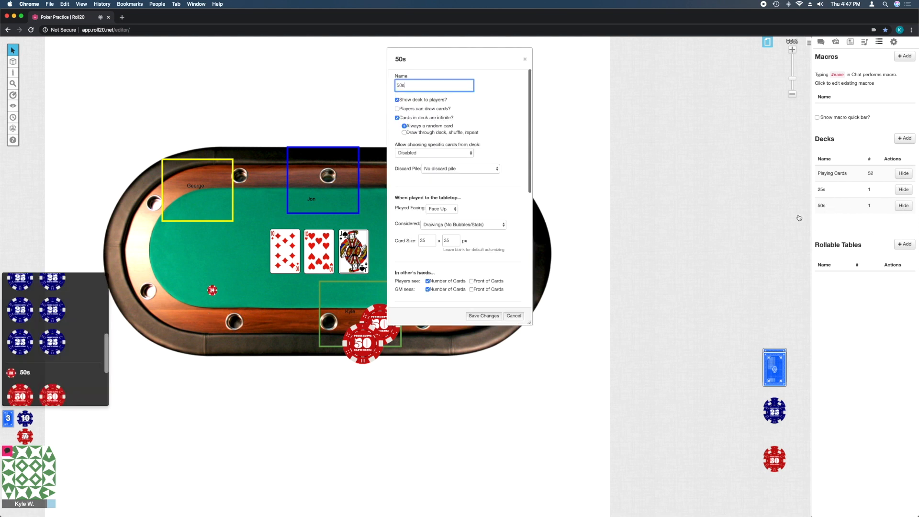
double_click(427, 241)
type("5")
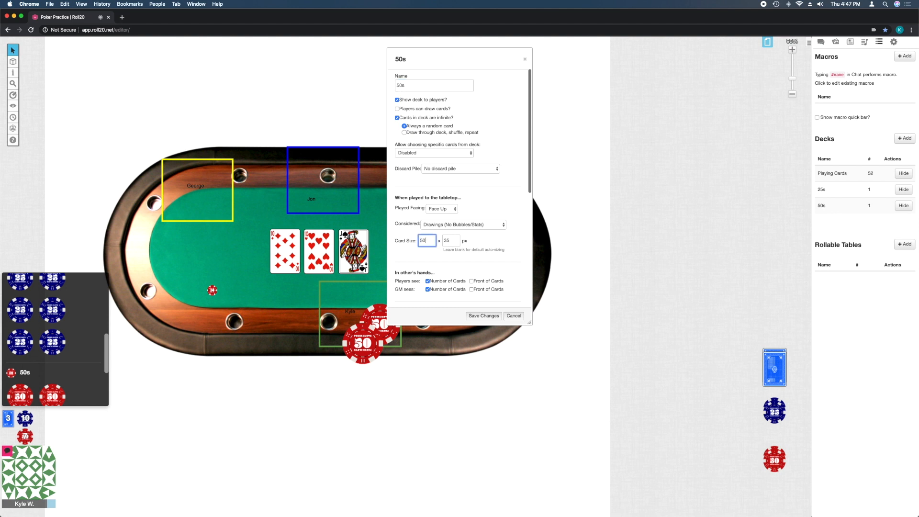
double_click(450, 241)
left_click(477, 315)
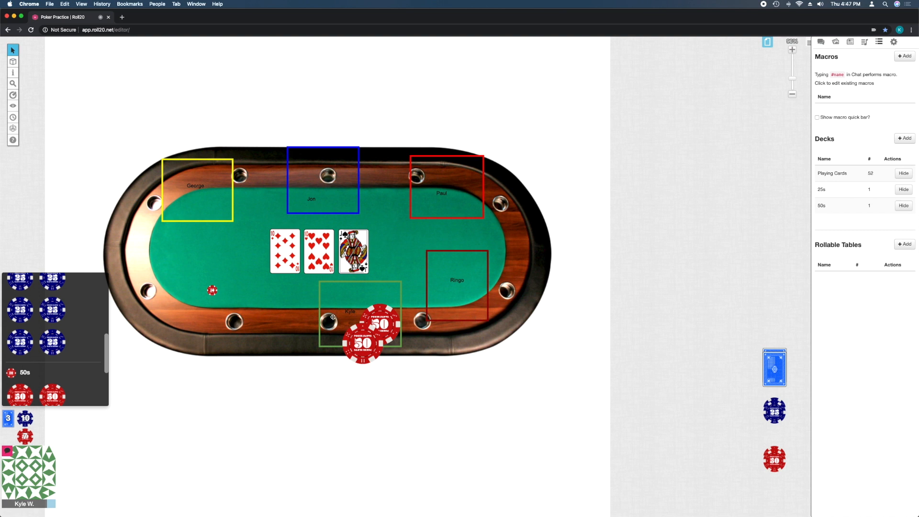
left_click_drag(20, 393, 230, 259)
Delete the two oversized 50 chips at the host's seat and the smallest 50 chip on the table
left_click(375, 336)
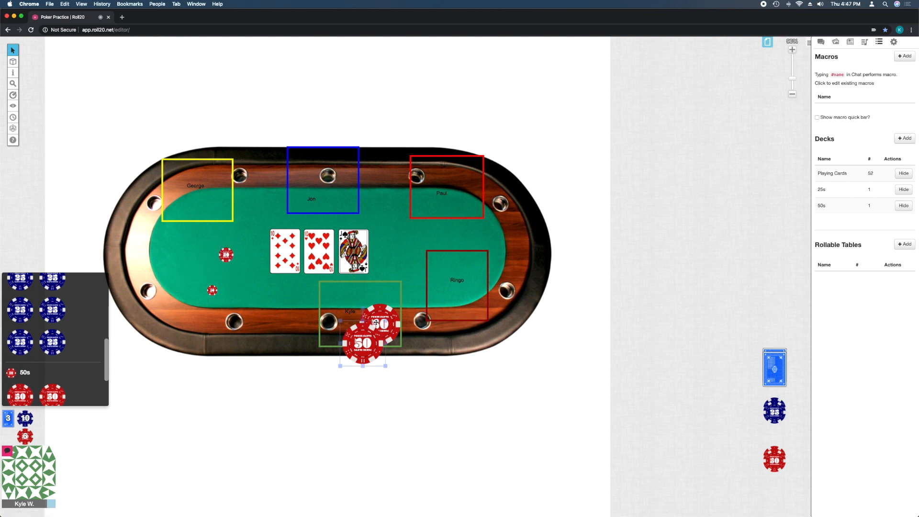
key("Delete")
left_click(381, 322)
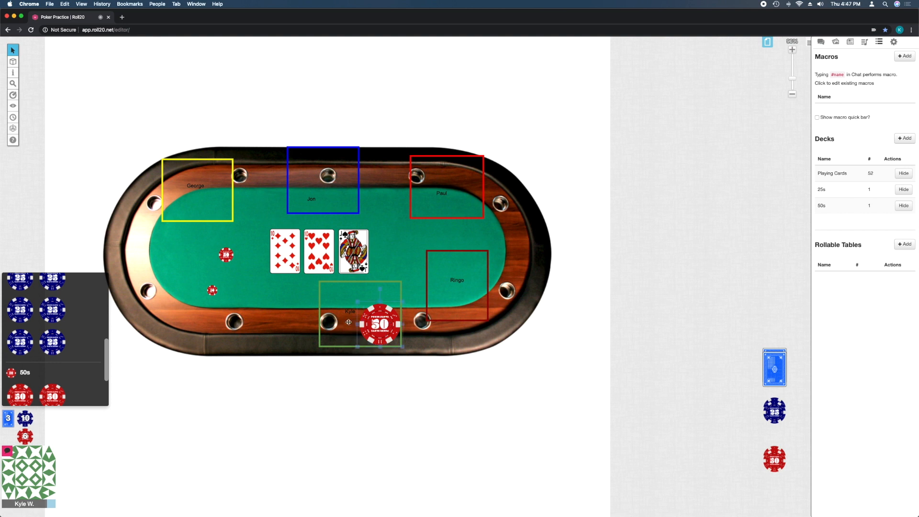
key("Delete")
left_click(212, 290)
key("Delete")
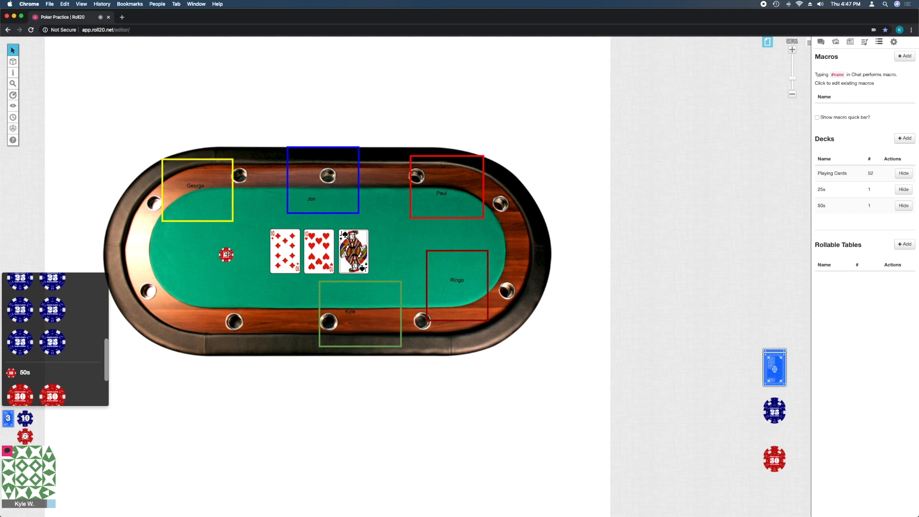
Take the remaining 50 chip from the table back into the hand and close the hand
right_click(225, 257)
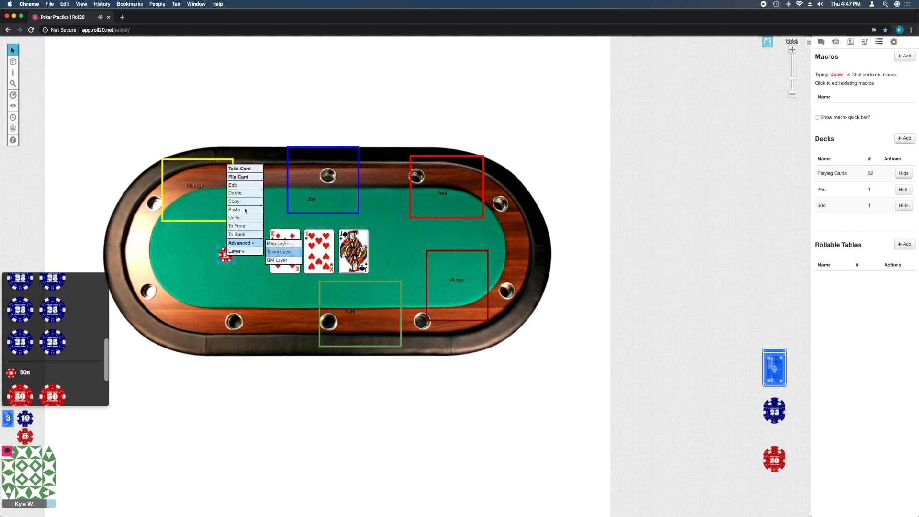
left_click(242, 169)
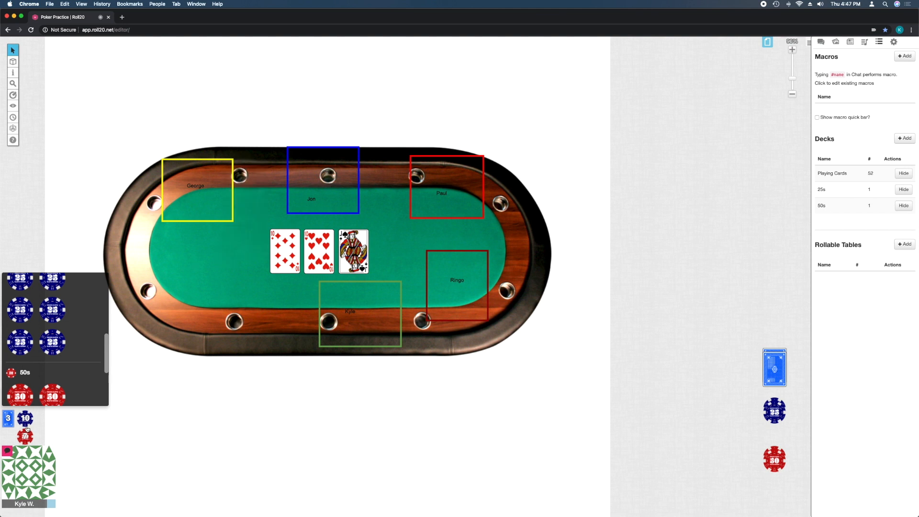
left_click(30, 437)
Select all three face-up cards in the middle of the table and delete them
left_click(235, 251)
left_click_drag(235, 250, 477, 243)
left_click_drag(217, 246, 488, 257)
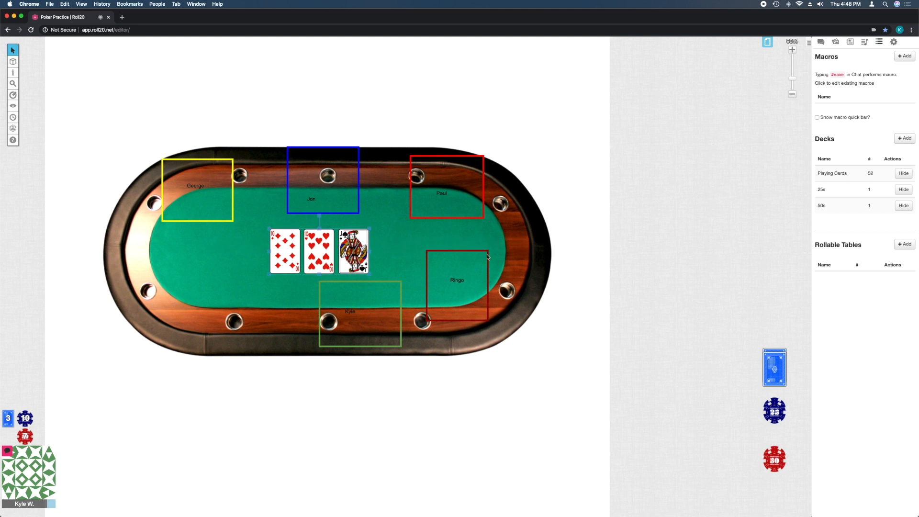
key("Delete")
View the Playing Cards deck's discard pile and close it again
left_click(774, 367)
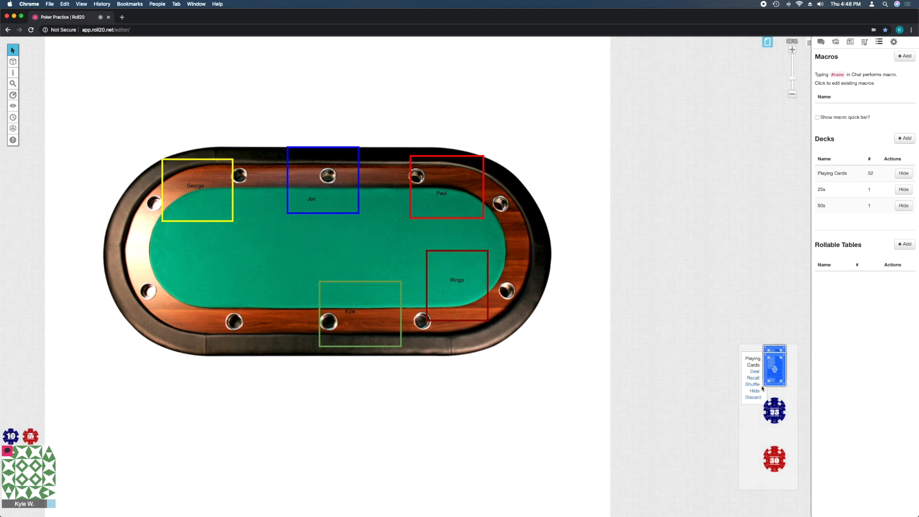
left_click(754, 401)
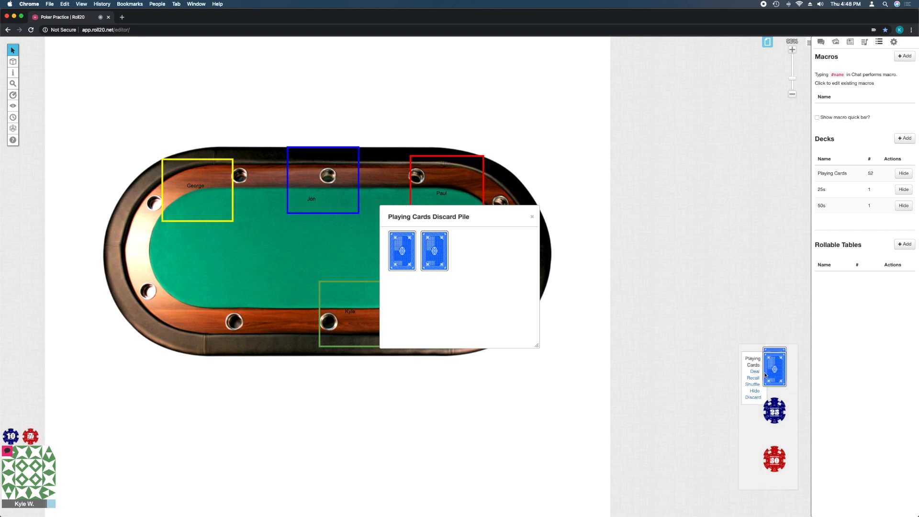
left_click(531, 218)
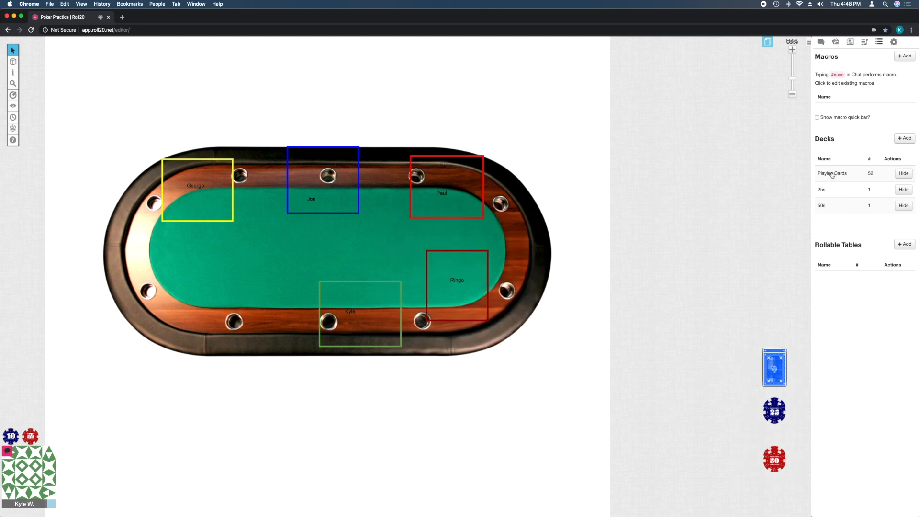
Recall all Playing Cards with shuffling after the recall turned on, and open the deck's discard pile
mouse_move(774, 369)
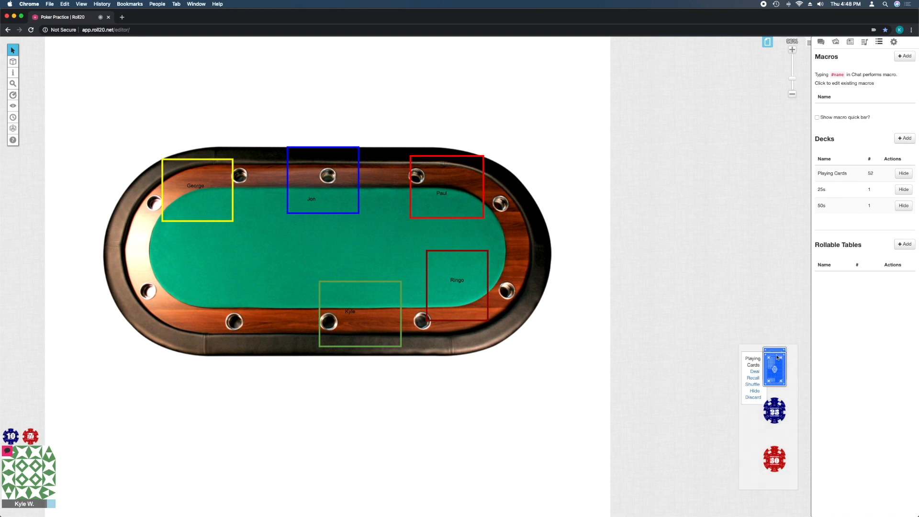
left_click(753, 378)
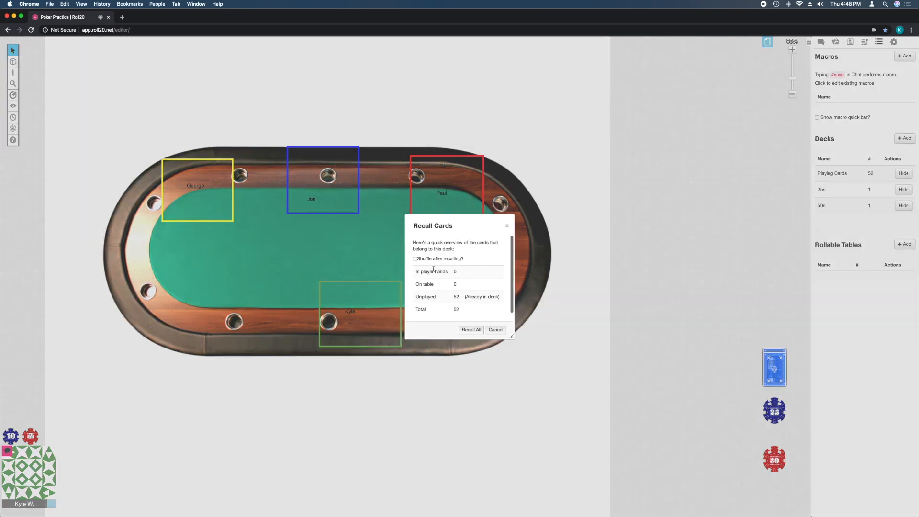
left_click(415, 259)
left_click(470, 331)
mouse_move(772, 369)
left_click(754, 401)
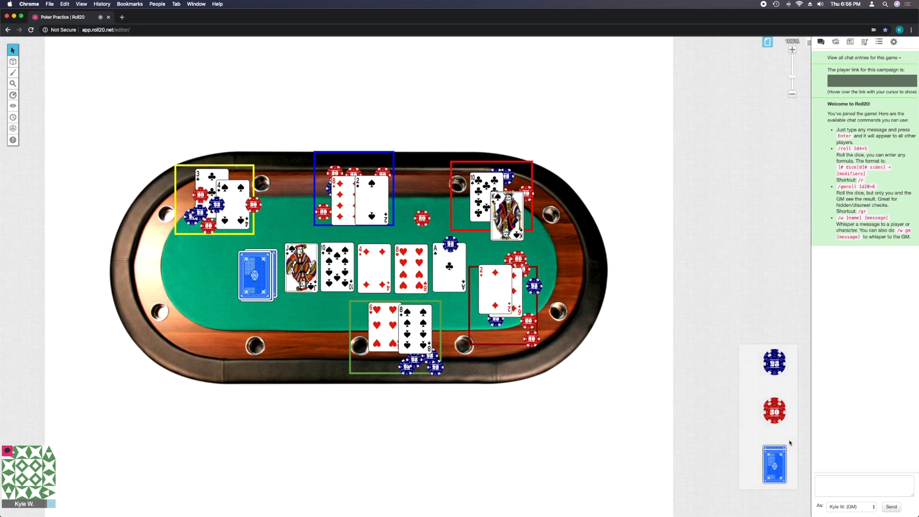
Recall all dealt Playing Cards from the finished hand's table into the deck, with shuffling after the recall on
left_click(762, 460)
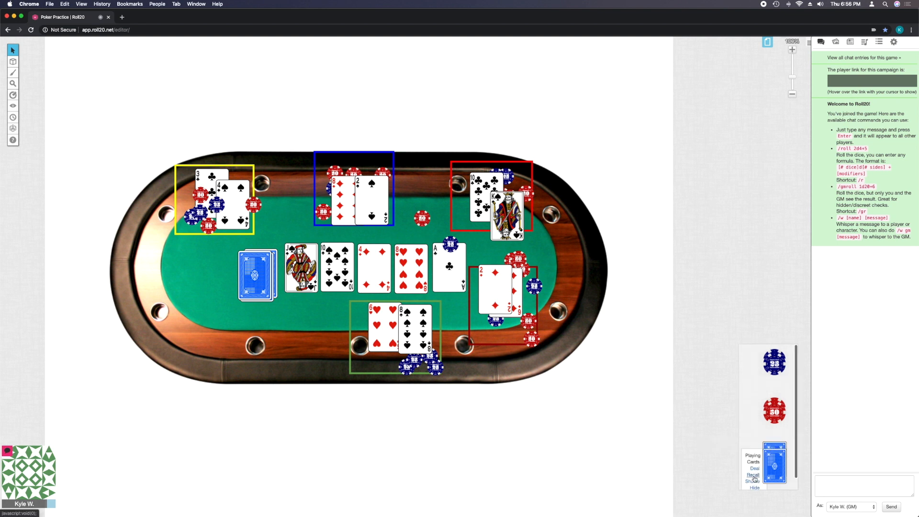
left_click(753, 475)
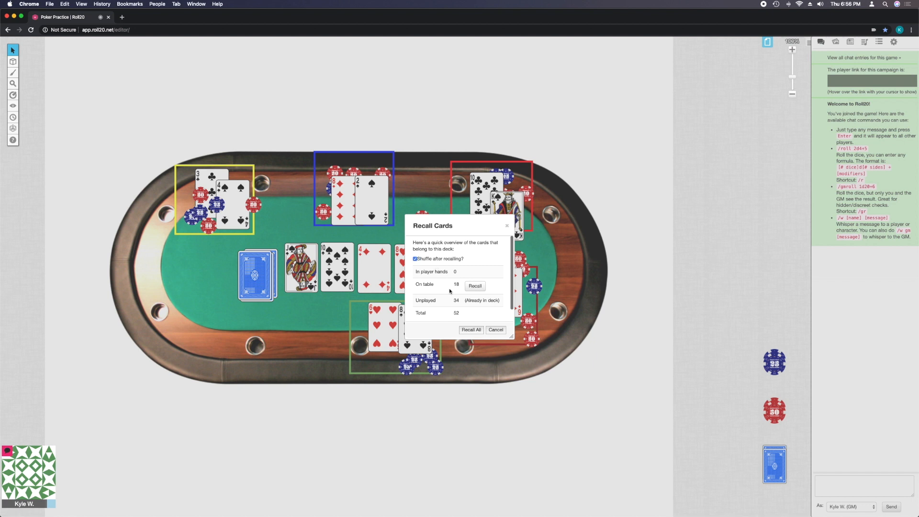
left_click(471, 329)
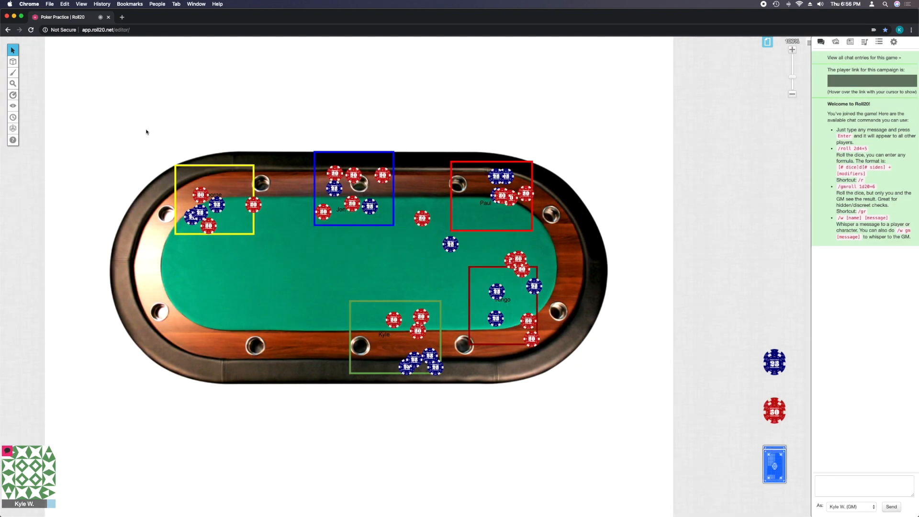
Select all chips scattered across the table and take them into the hand
left_click_drag(118, 113, 589, 418)
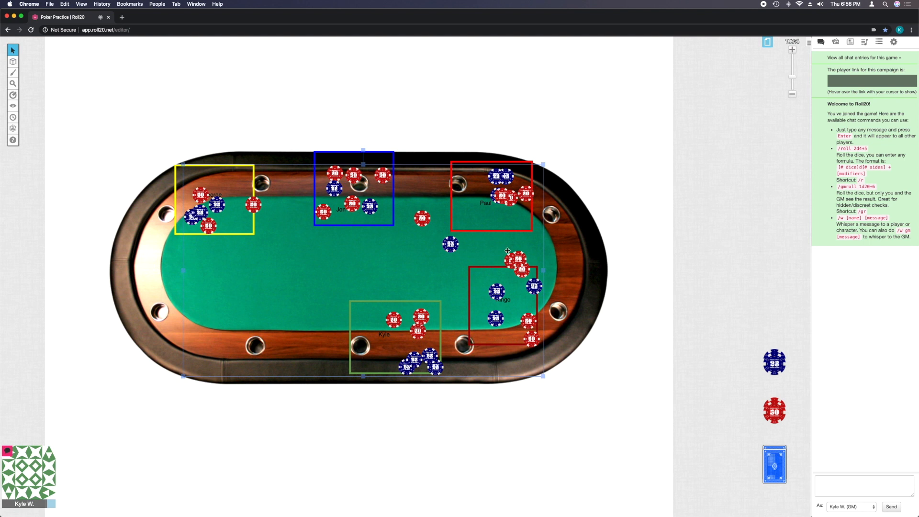
right_click(366, 208)
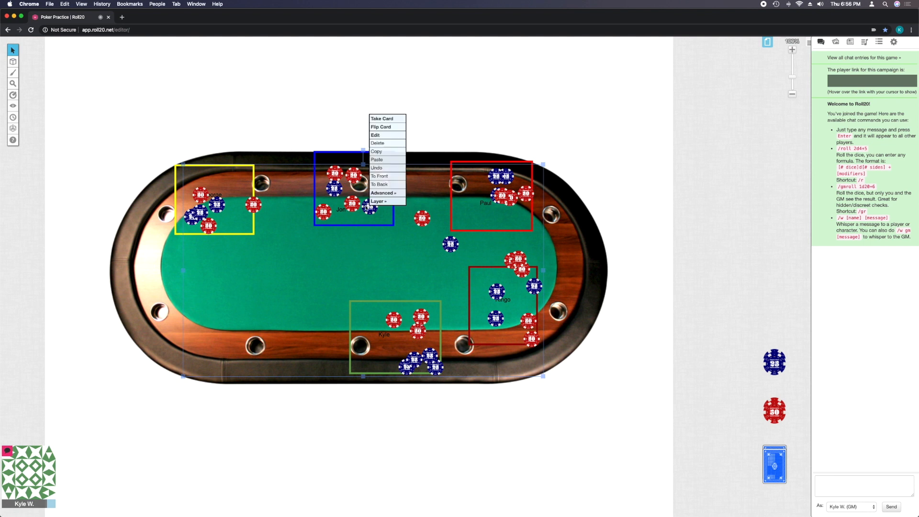
left_click(385, 119)
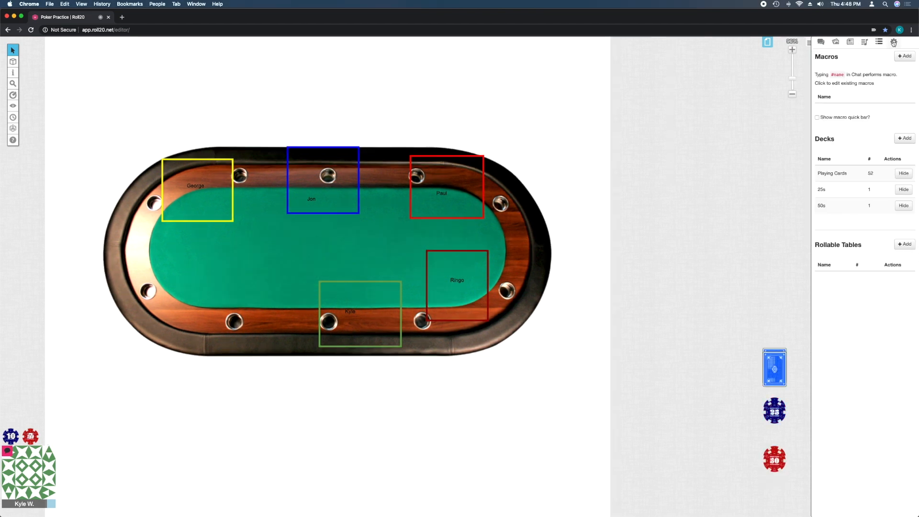
Check the broadcast and receive options in the game settings, keep both at Video and voice, and reconnect the chat
left_click(894, 42)
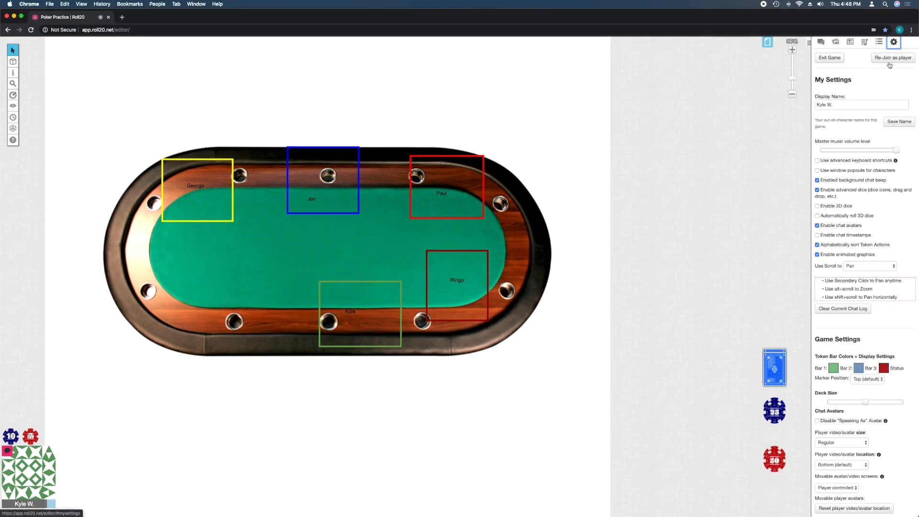
scroll(868, 117, "down", 5)
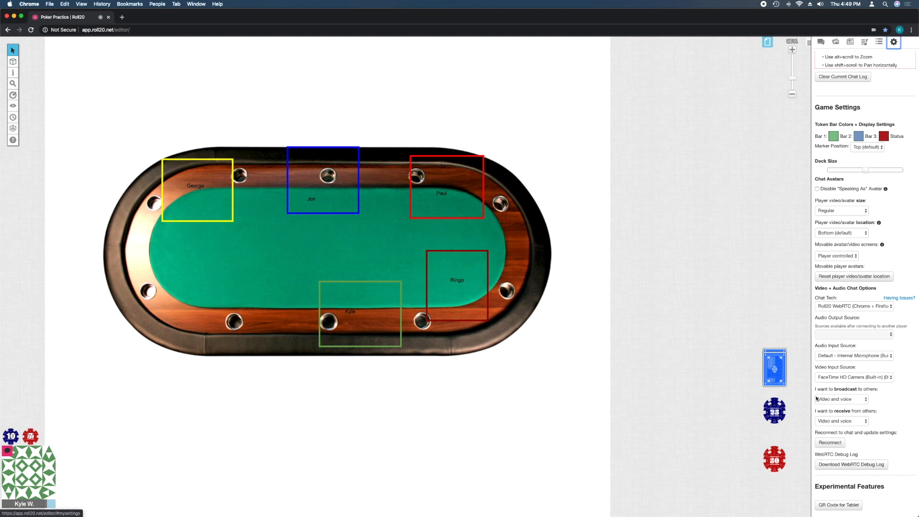
left_click(840, 399)
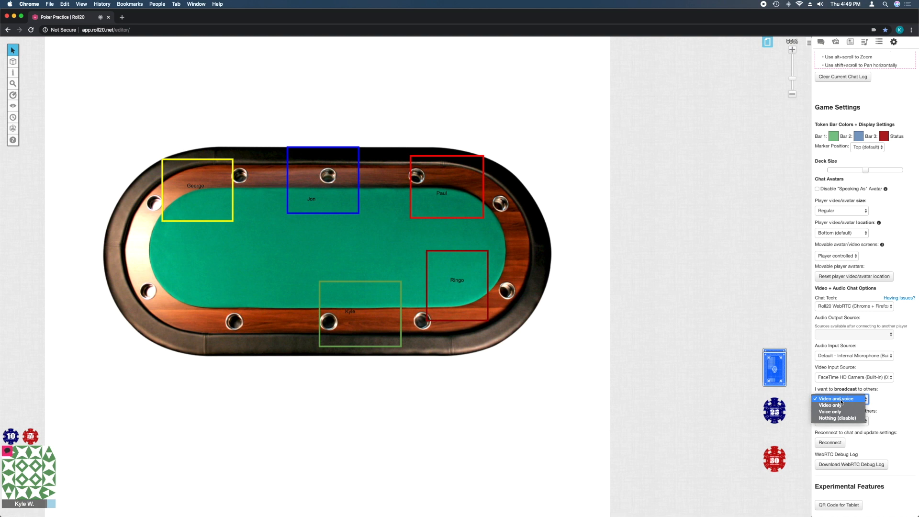
left_click(843, 400)
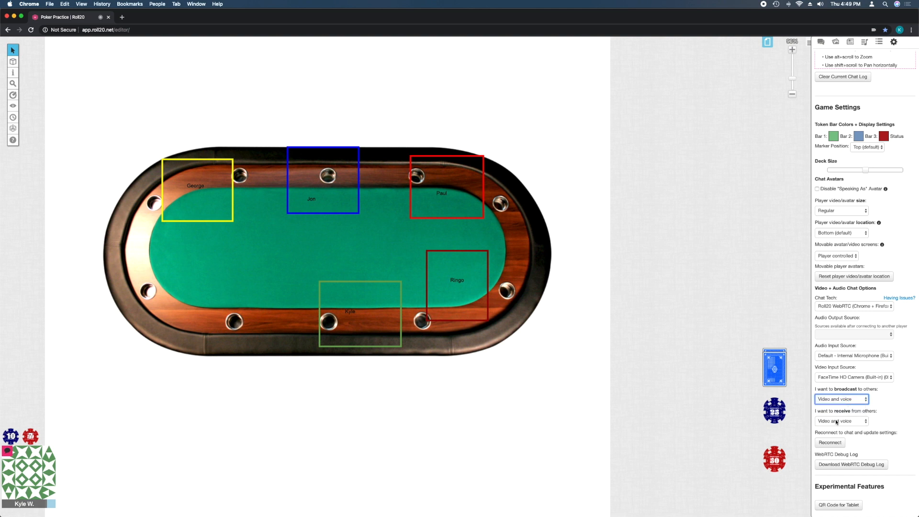
left_click(836, 422)
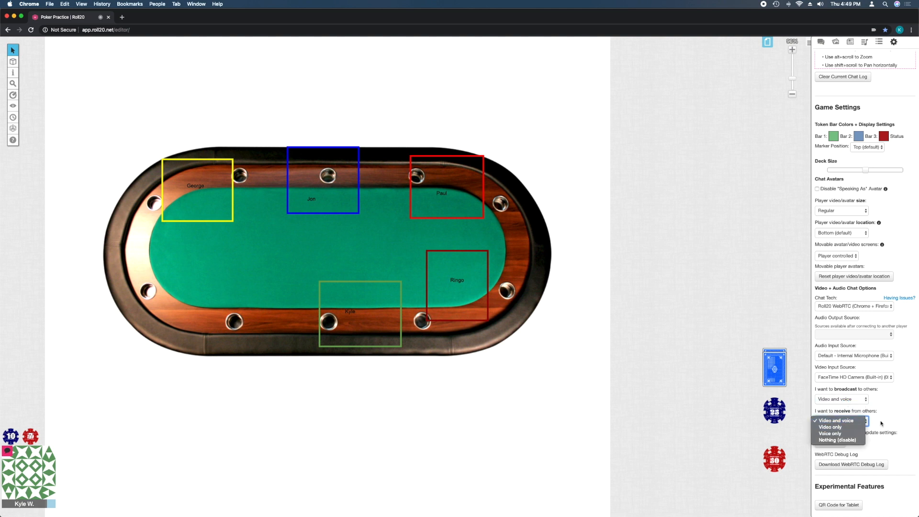
left_click(875, 425)
left_click(835, 444)
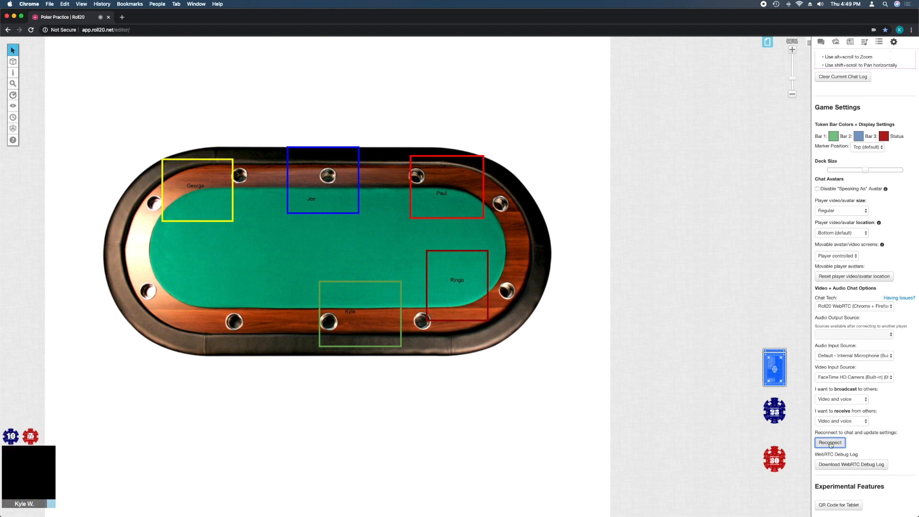
mouse_move(27, 493)
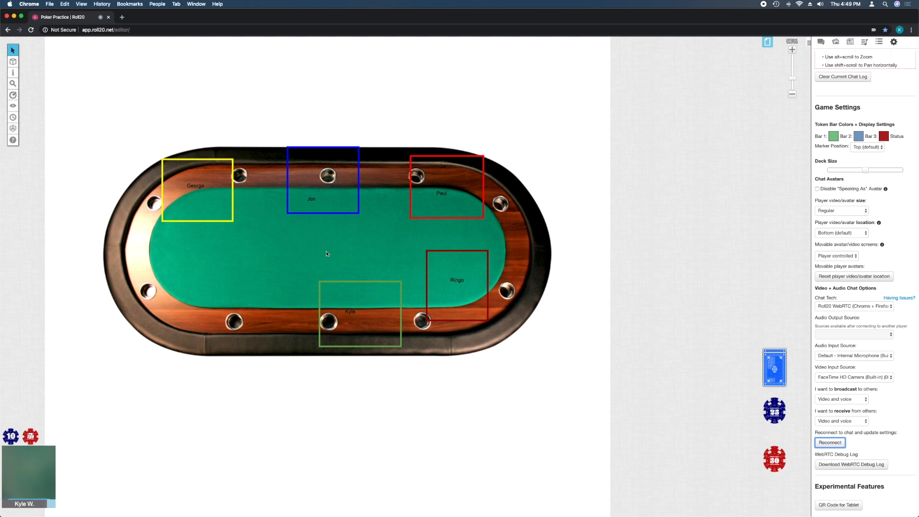
scroll(869, 268, "up", 5)
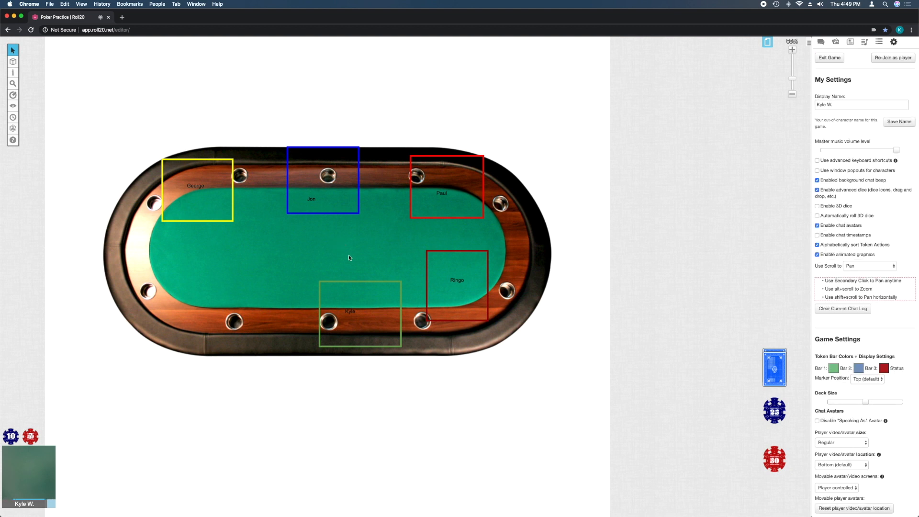